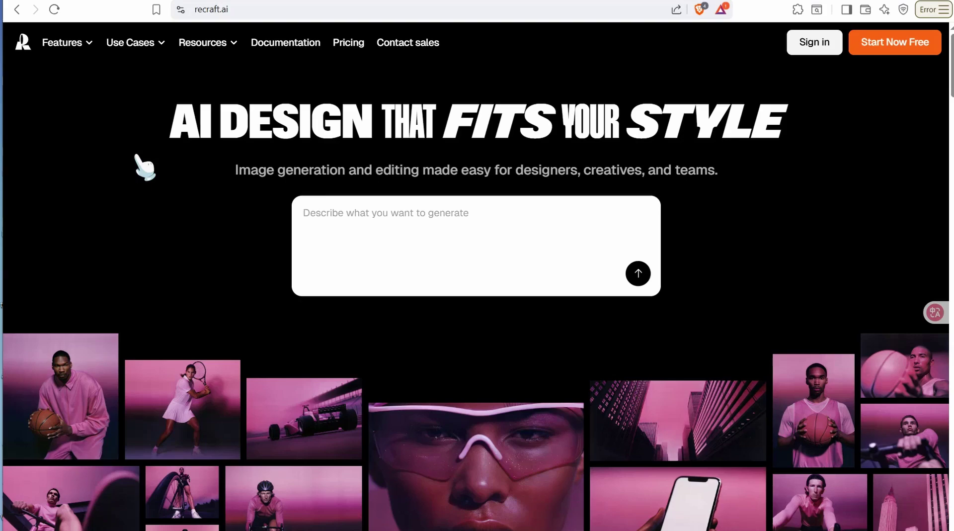
Scroll down and back up the recraft.ai homepage to look it over
scroll(182, 230, down, 3)
scroll(182, 229, up, 2)
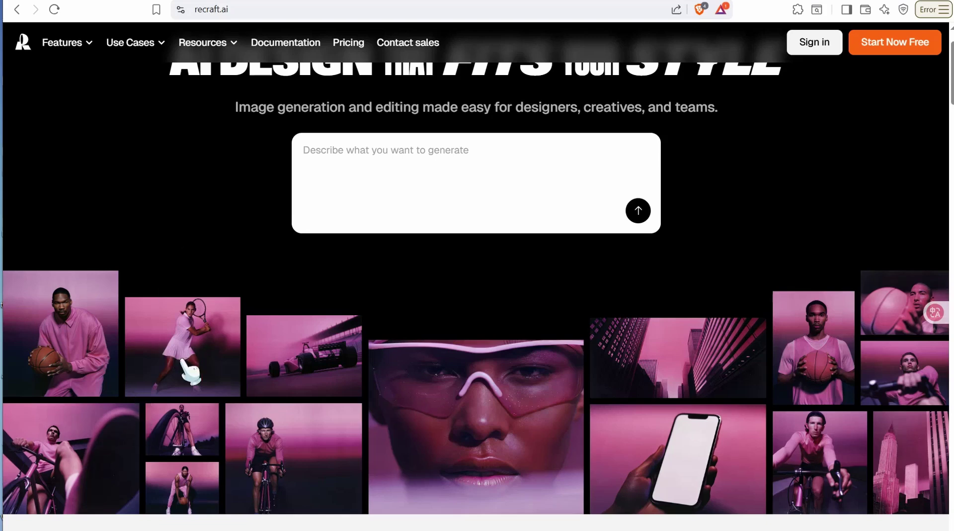
Switch to the untitled Recraft project and add a 1024×1024 image frame
click(166, 525)
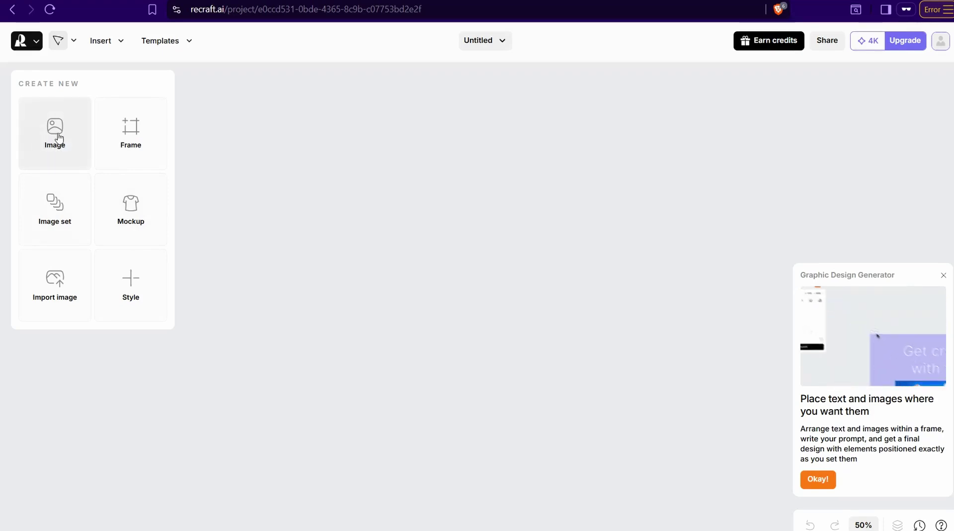
click(42, 144)
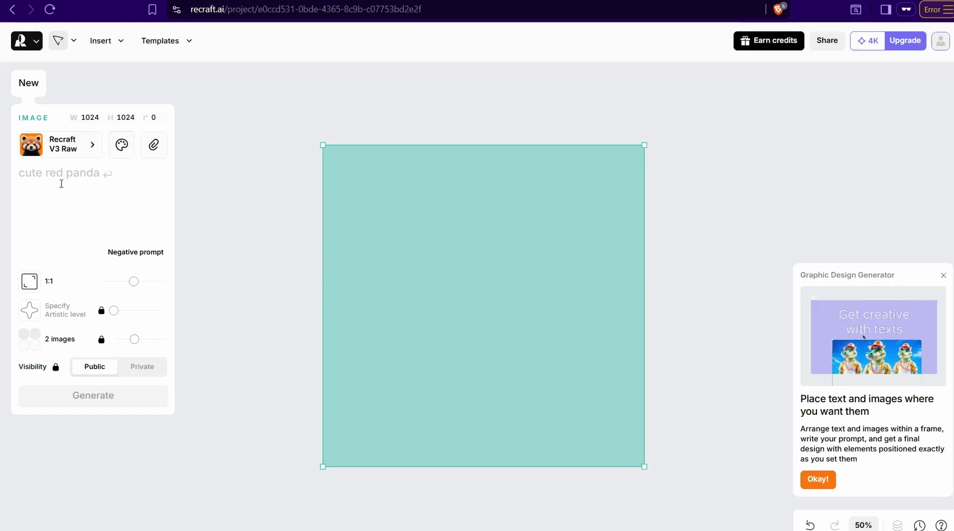
Browse the style gallery down to the Other styles such as Pop art, HDR and Studio photo
click(94, 147)
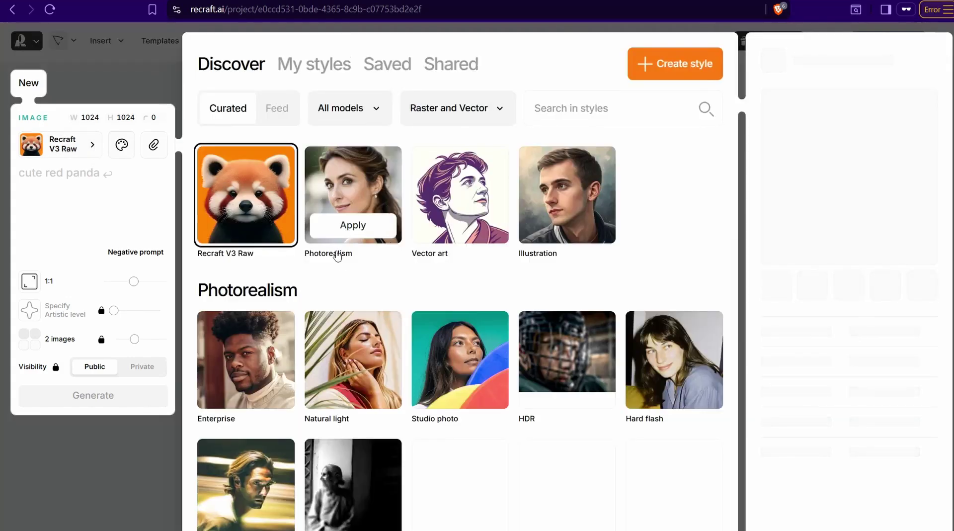
scroll(337, 256, down, 10)
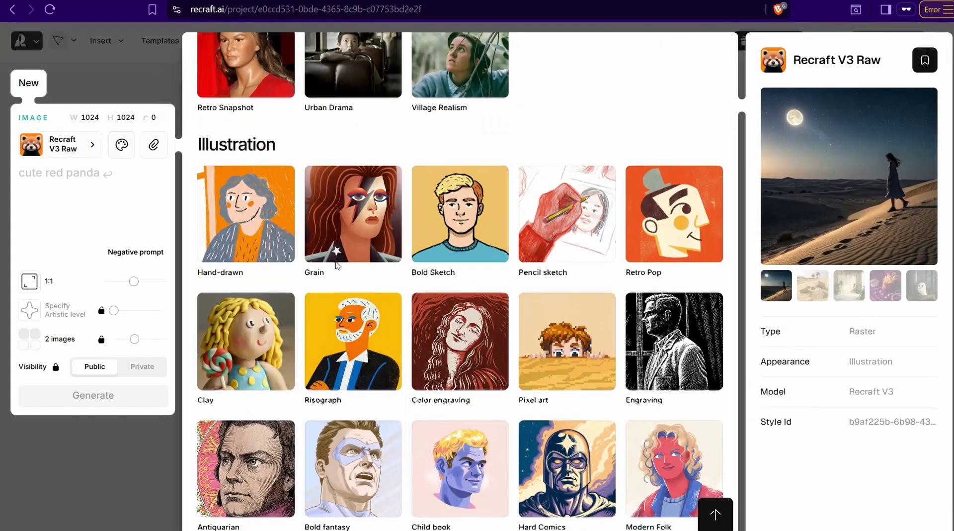
scroll(338, 266, up, 6)
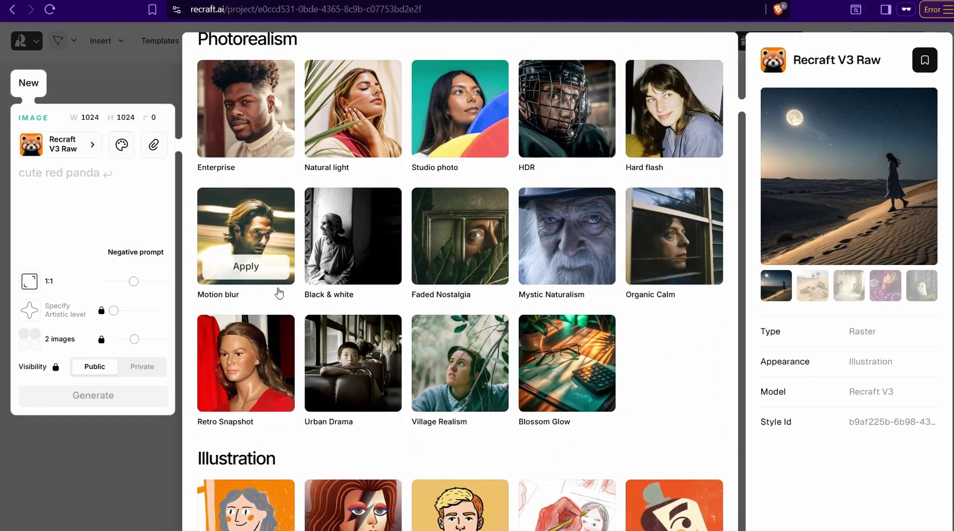
scroll(348, 298, up, 3)
scroll(348, 298, down, 3)
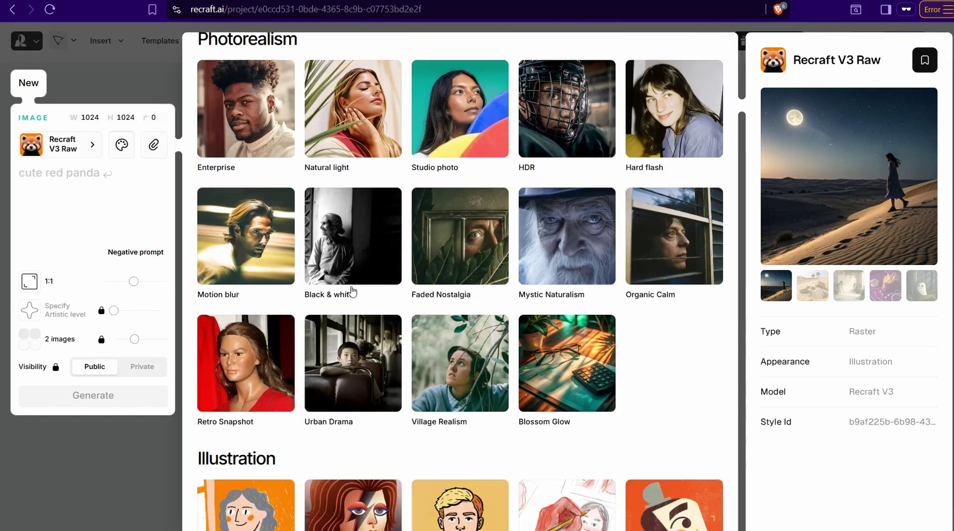
scroll(351, 291, down, 1)
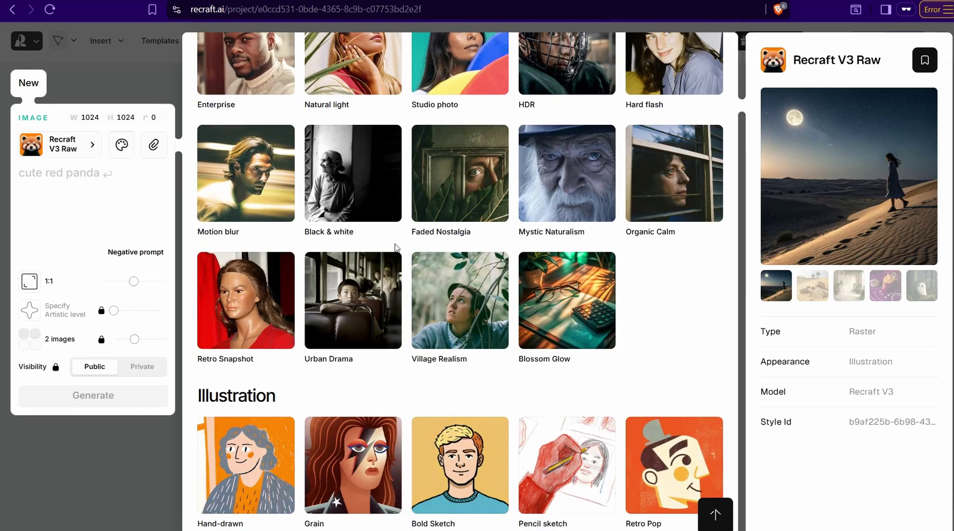
scroll(392, 278, down, 1)
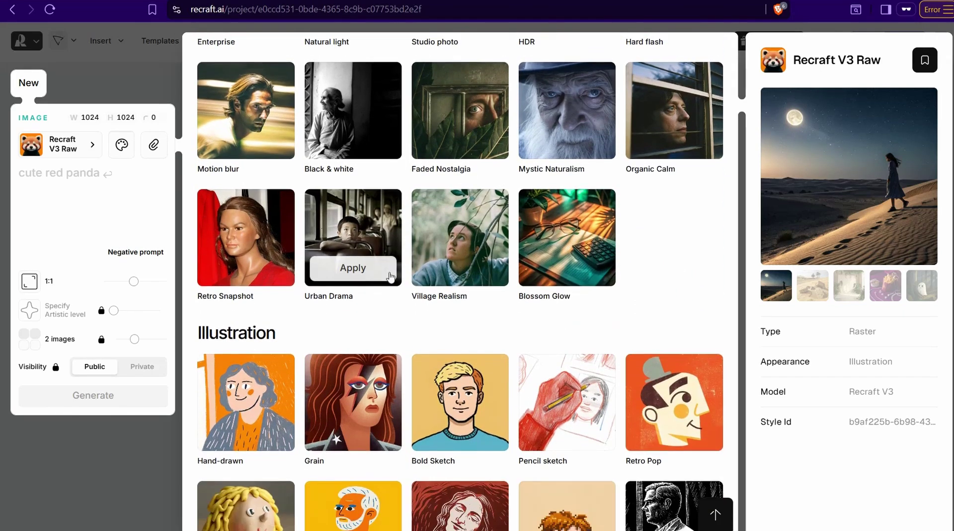
scroll(391, 276, down, 2)
scroll(390, 298, down, 2)
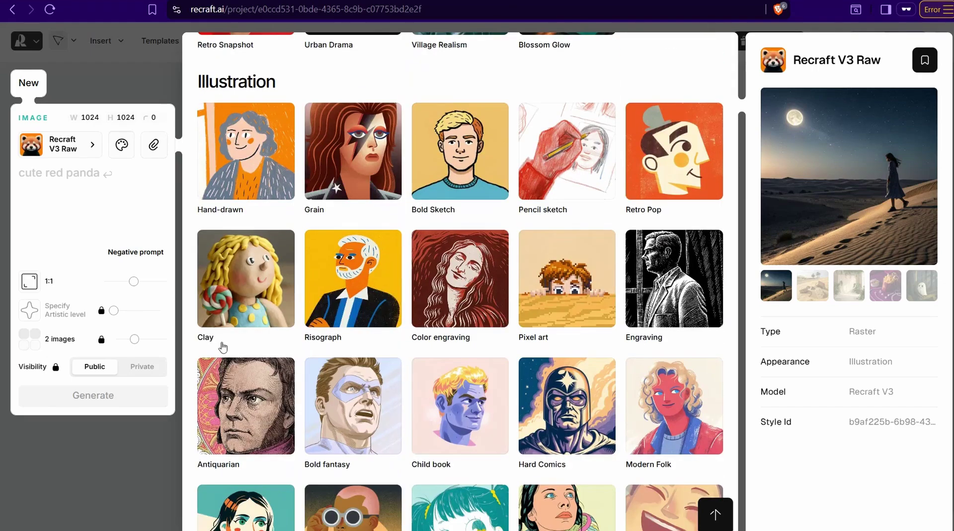
scroll(398, 335, down, 3)
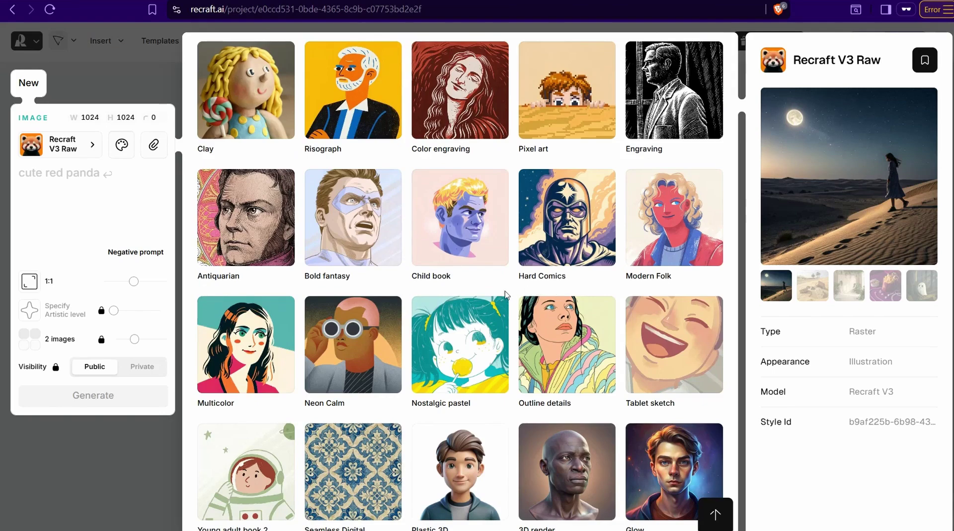
scroll(505, 294, down, 2)
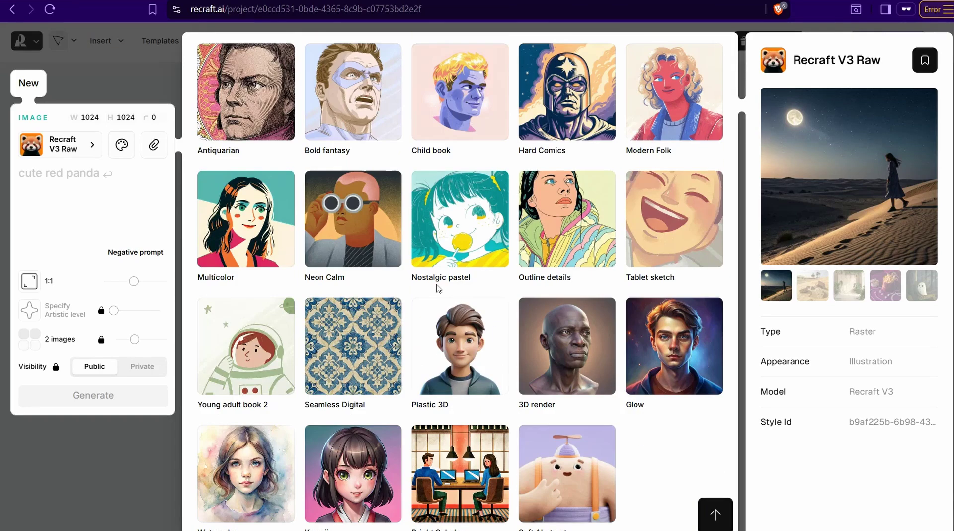
scroll(438, 288, down, 1)
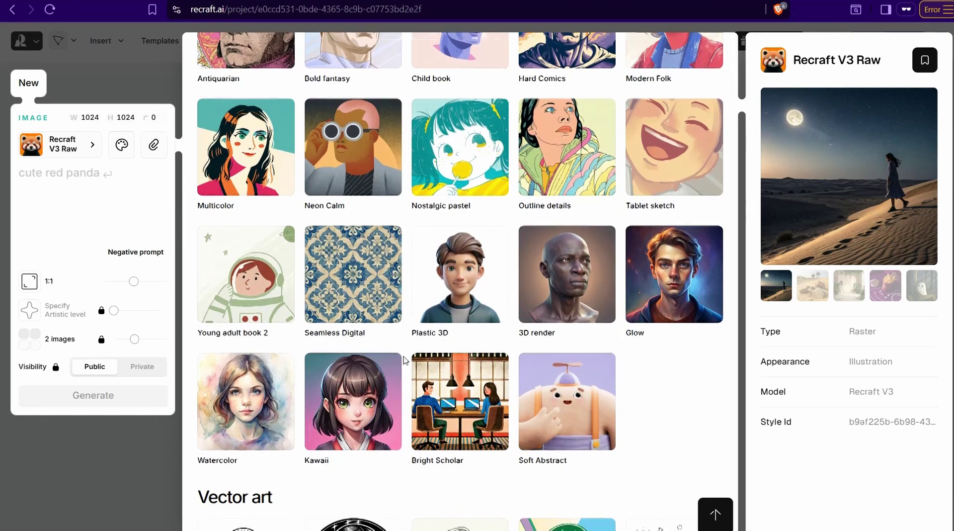
scroll(259, 345, down, 5)
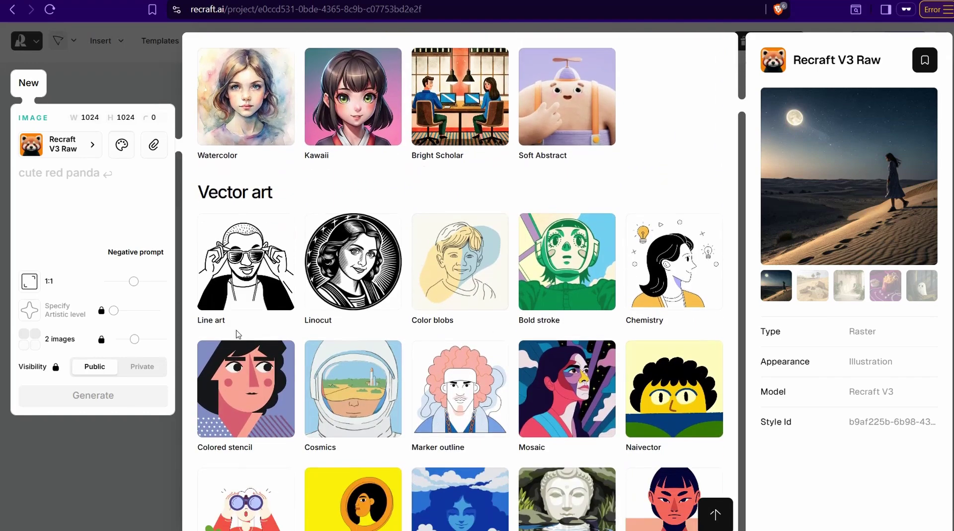
scroll(345, 294, down, 4)
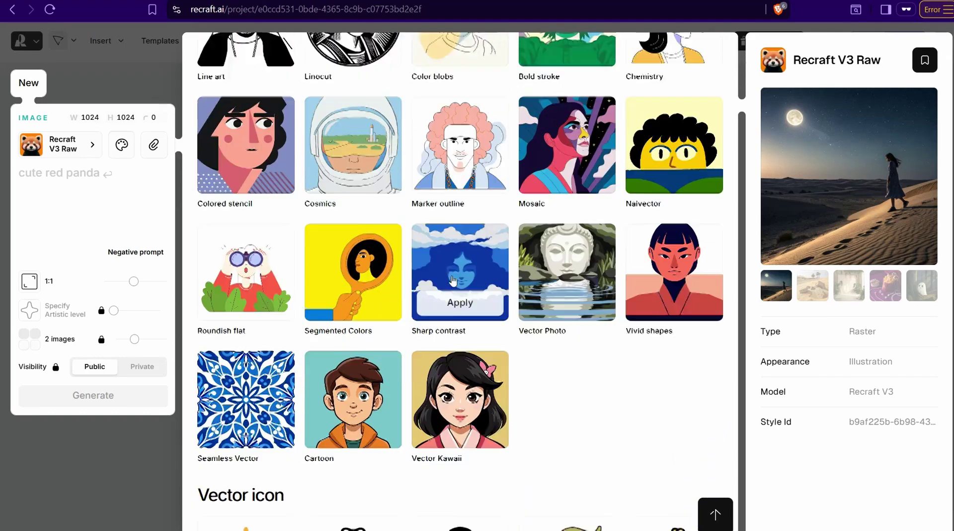
scroll(452, 281, down, 1)
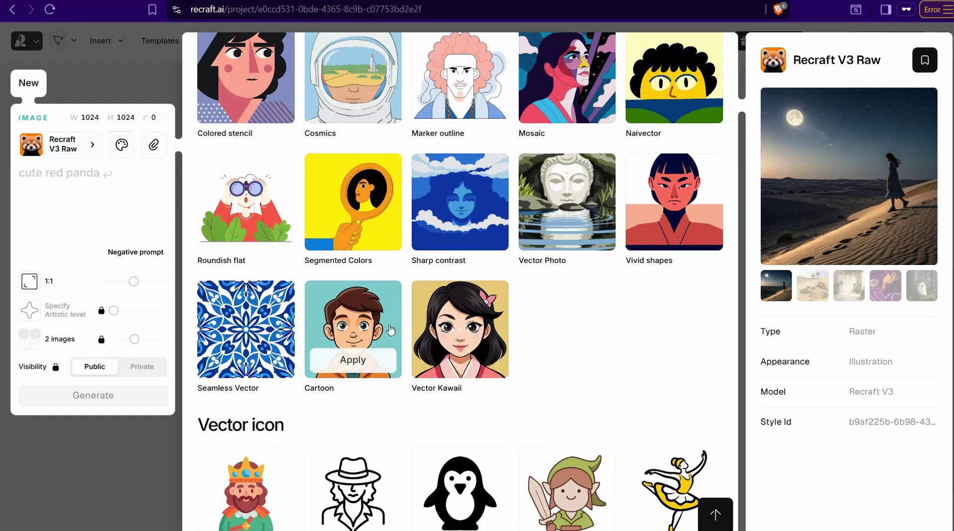
scroll(338, 338, down, 7)
scroll(326, 300, up, 3)
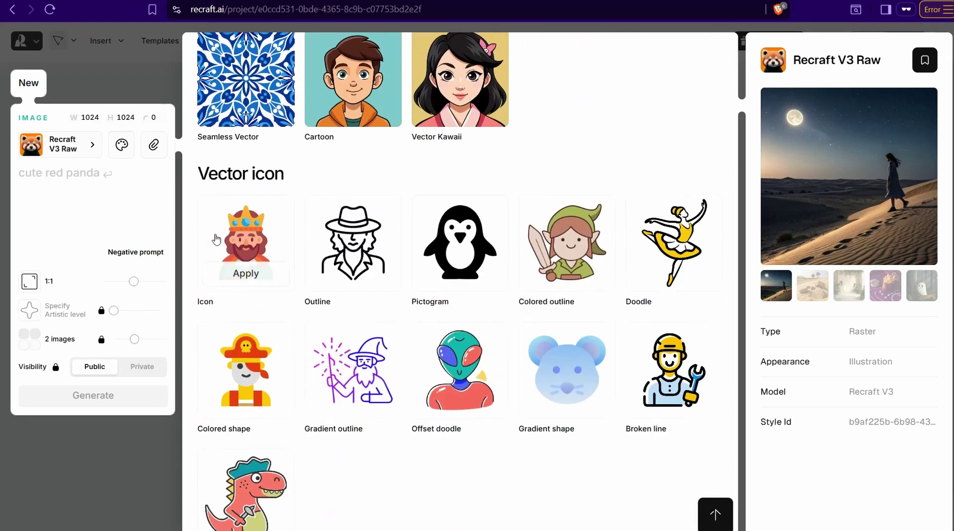
scroll(273, 276, down, 2)
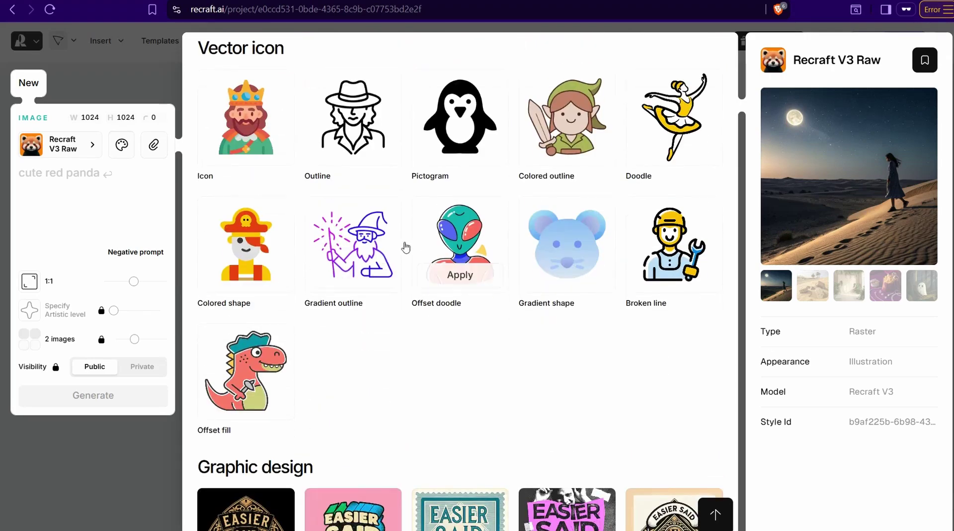
scroll(305, 264, down, 3)
scroll(305, 263, down, 1)
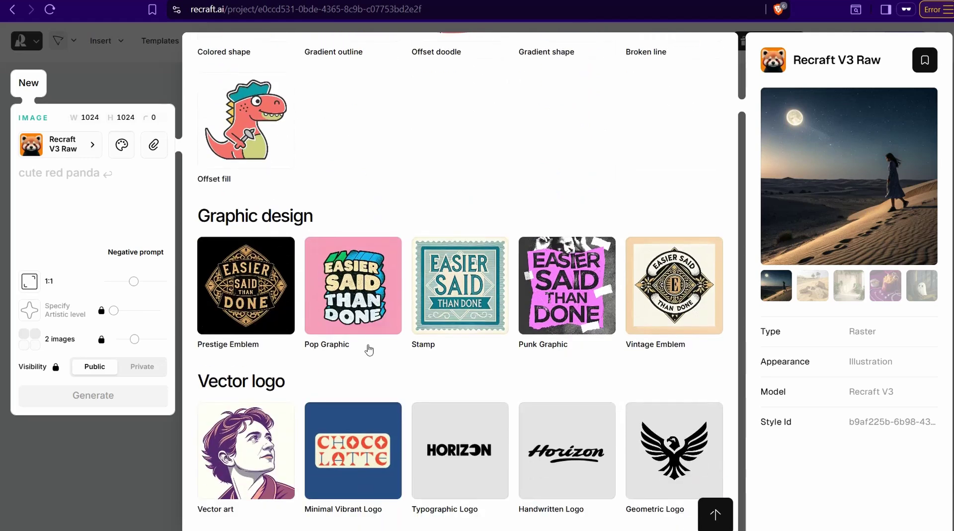
scroll(294, 348, down, 3)
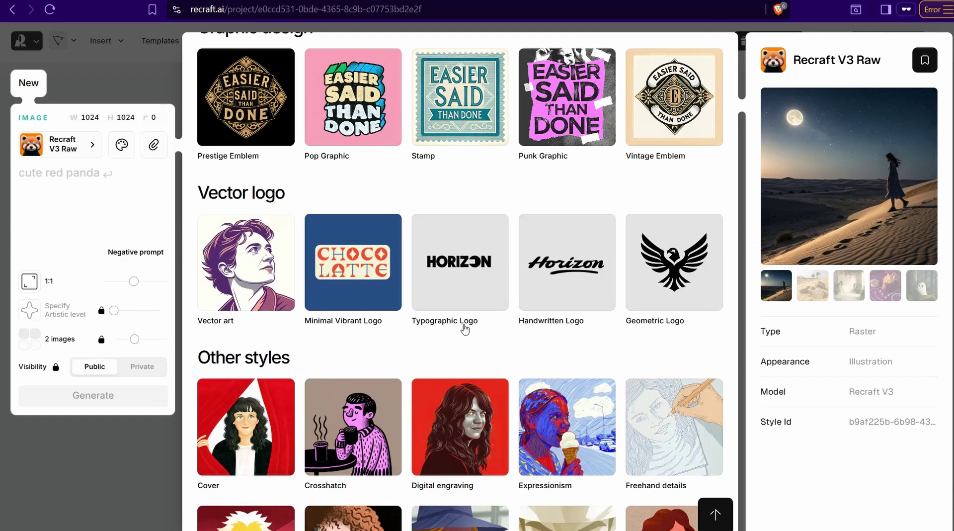
scroll(259, 269, down, 2)
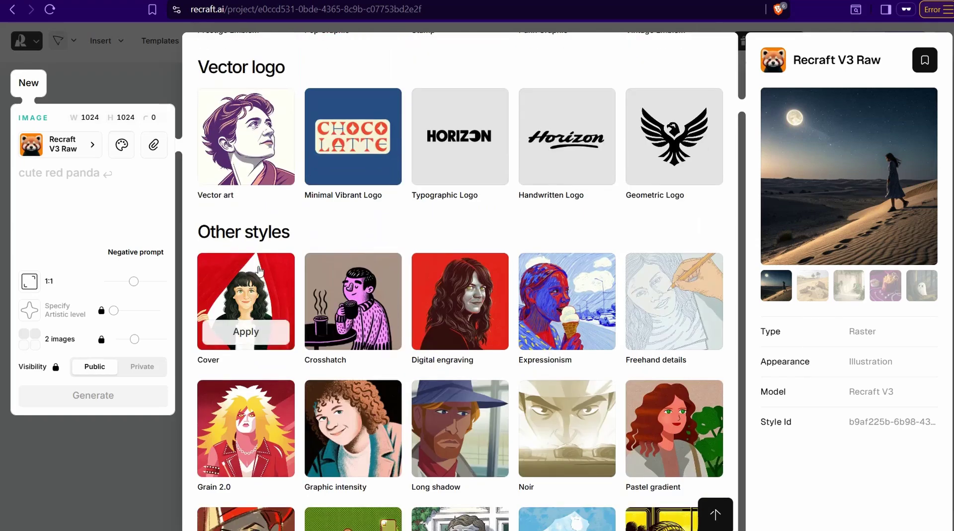
scroll(258, 270, down, 3)
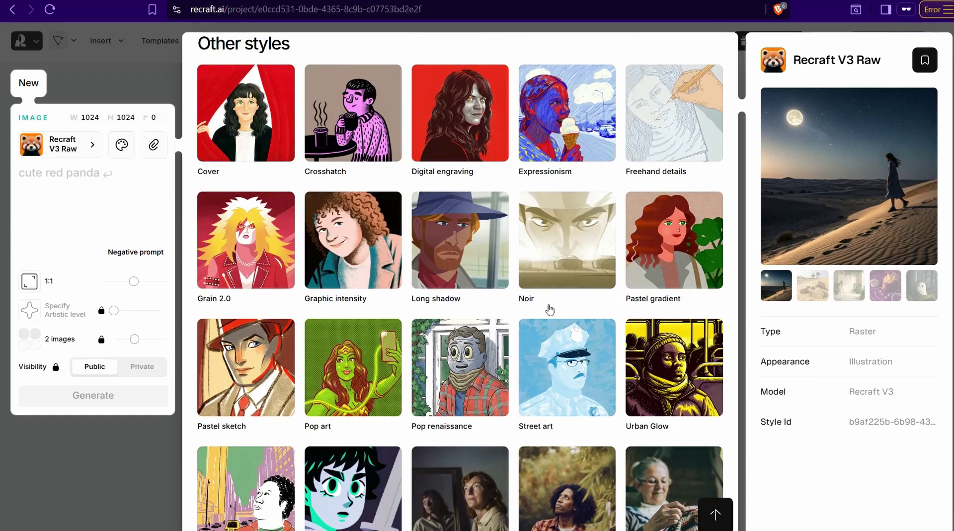
scroll(460, 355, down, 4)
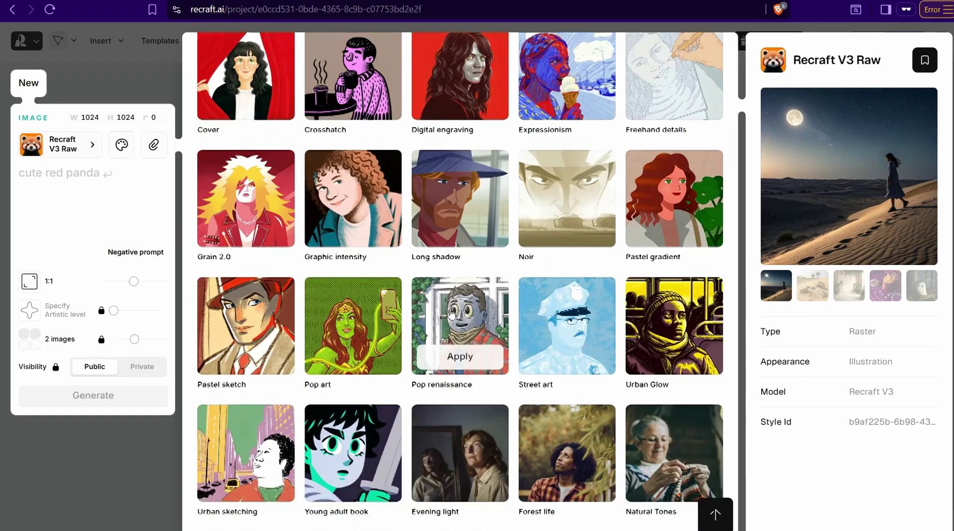
scroll(402, 279, down, 3)
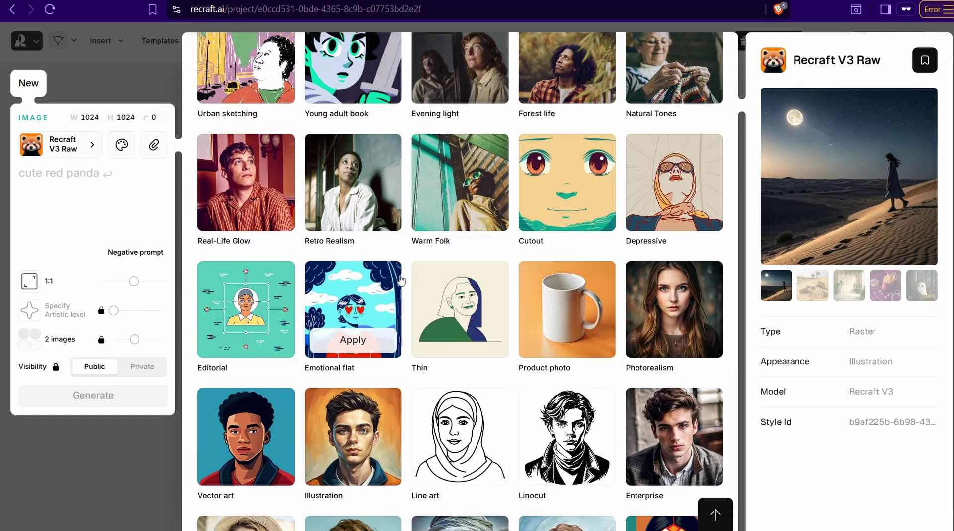
scroll(433, 309, down, 4)
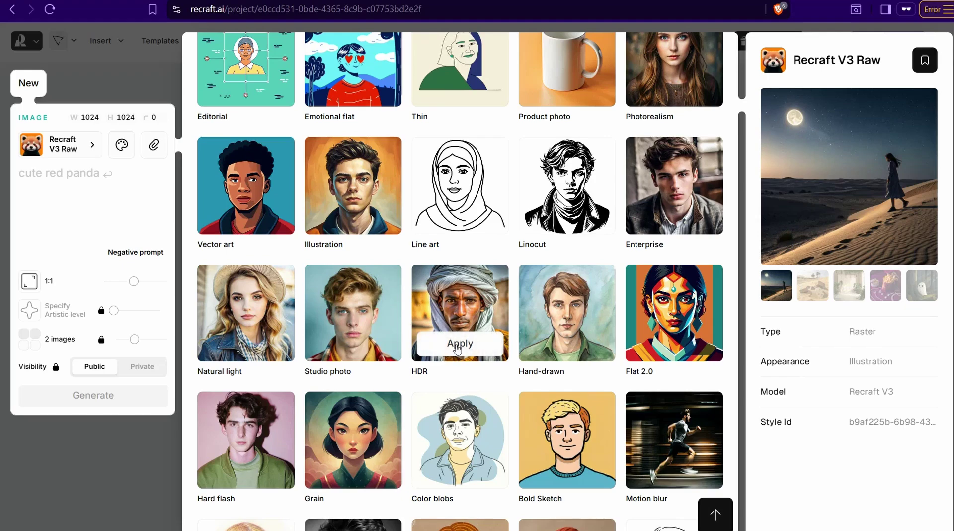
Apply the HDR style and generate images from 'panda sit on a car under sunlight'
click(457, 348)
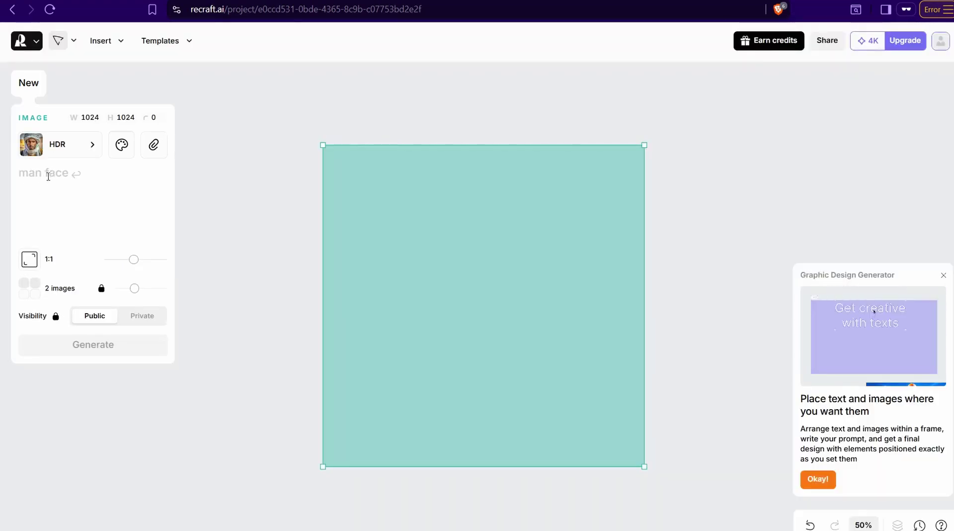
text(panda )
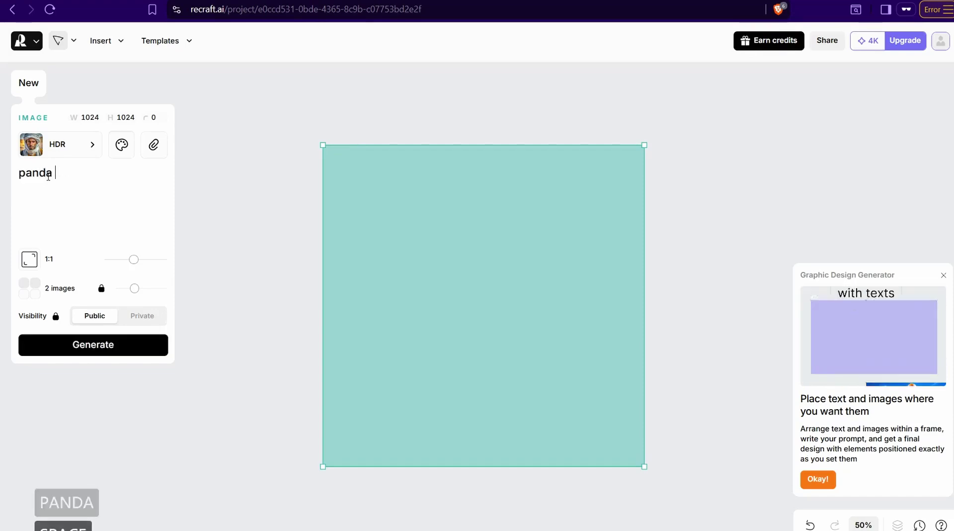
text(sit on a car )
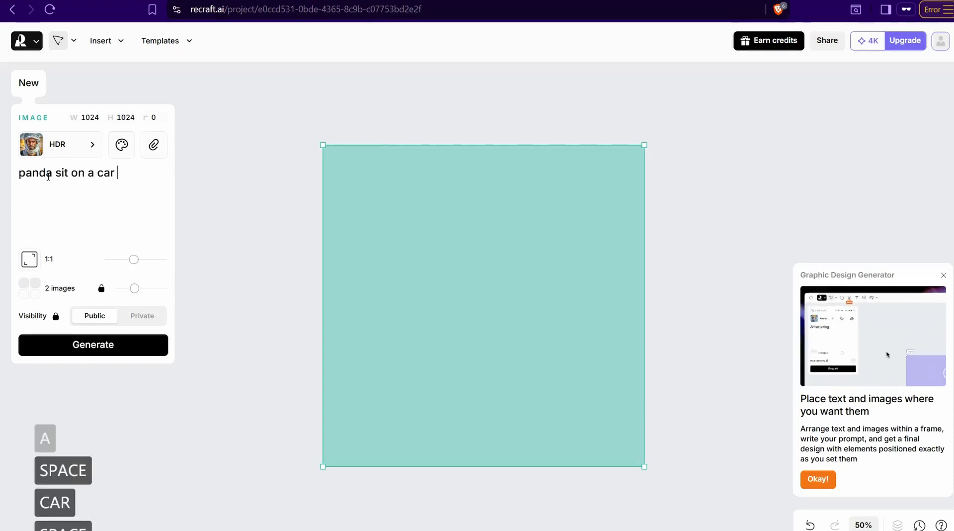
text(under sunligh)
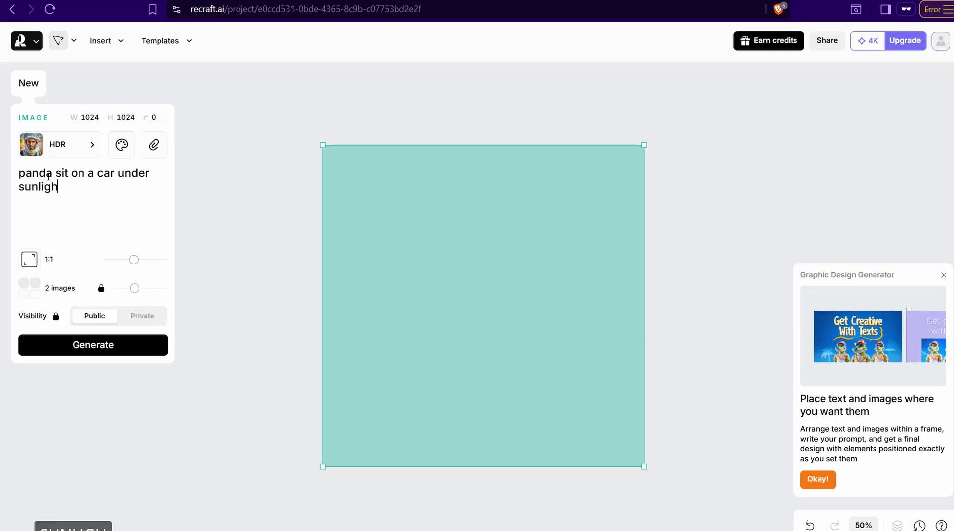
text(t)
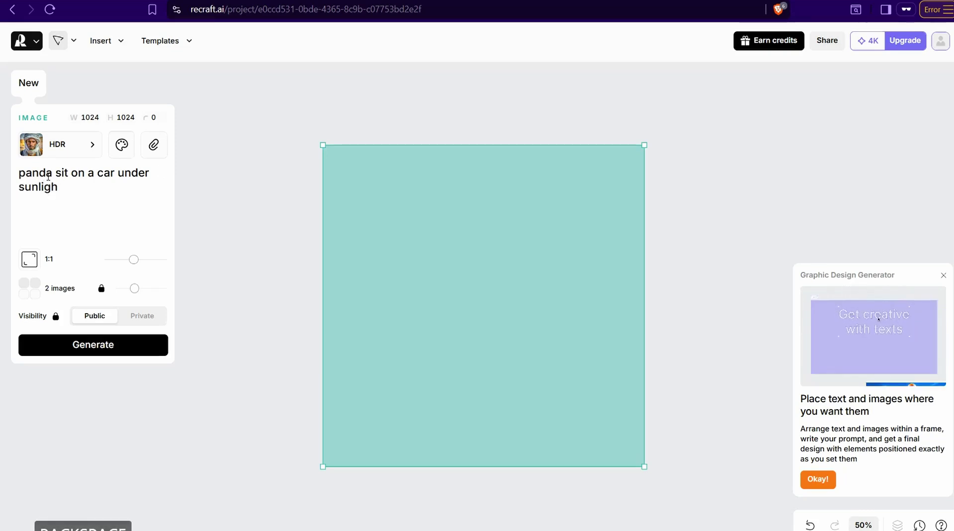
key(Return)
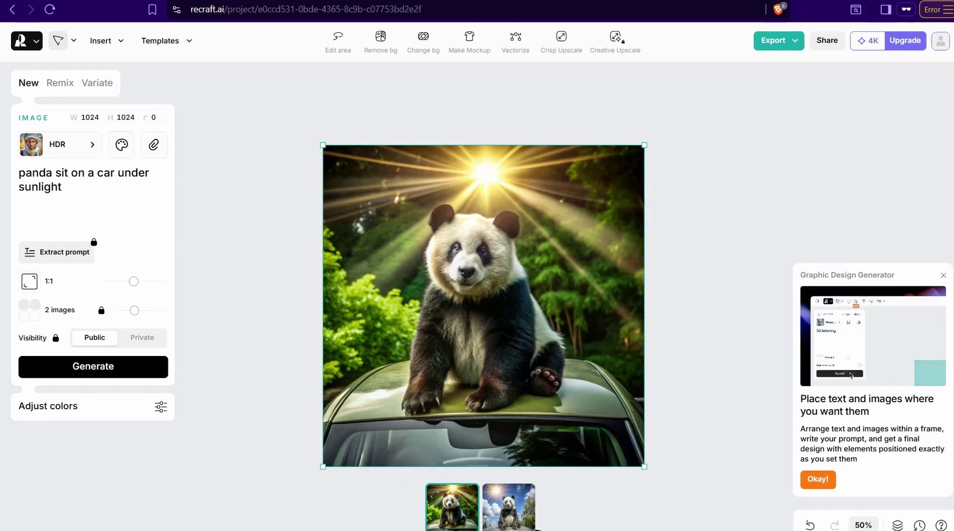
click(456, 516)
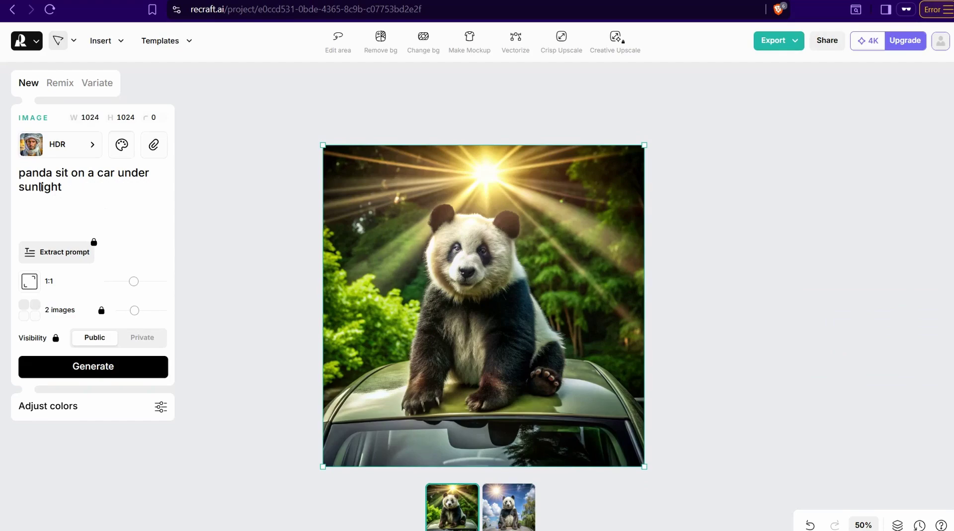
Apply the Motion blur style and generate images from the prompt 'a man drinks coffee'
click(92, 149)
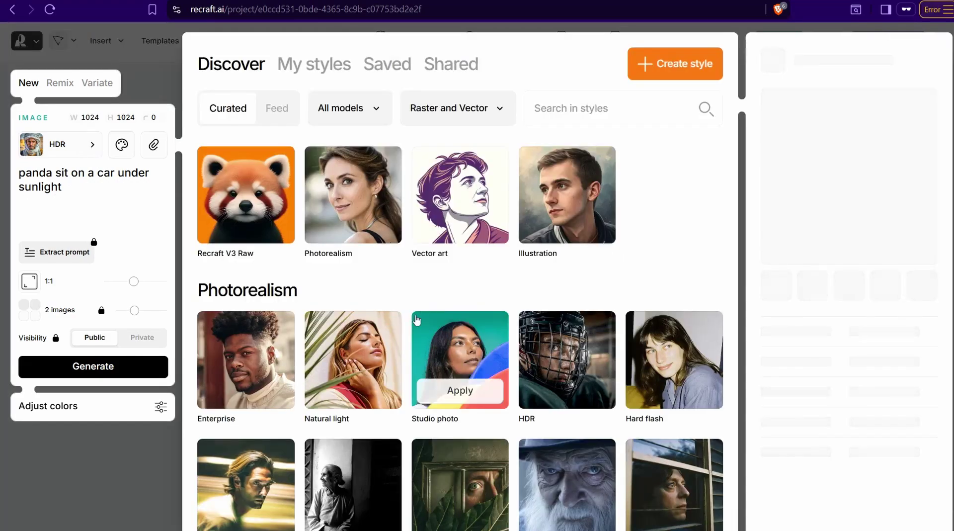
scroll(348, 378, down, 4)
scroll(348, 348, up, 4)
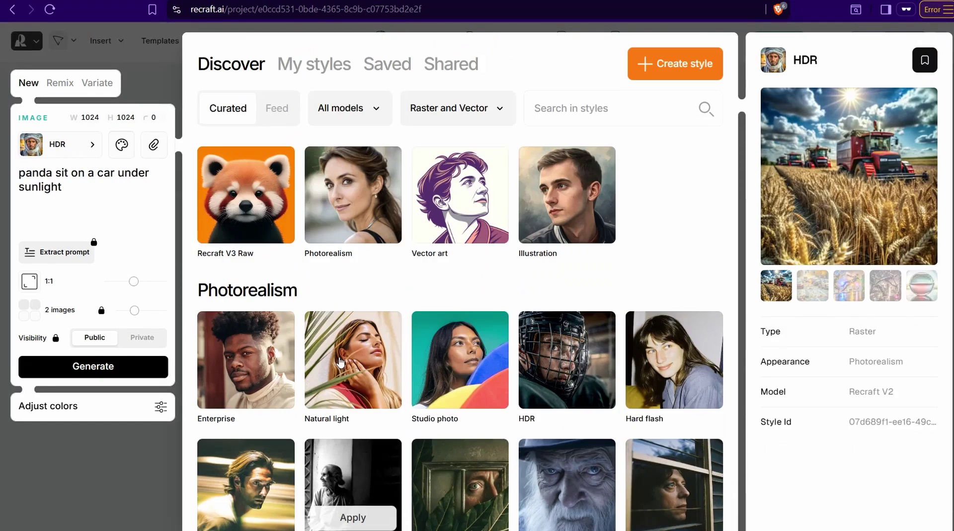
scroll(324, 277, down, 3)
scroll(331, 264, up, 3)
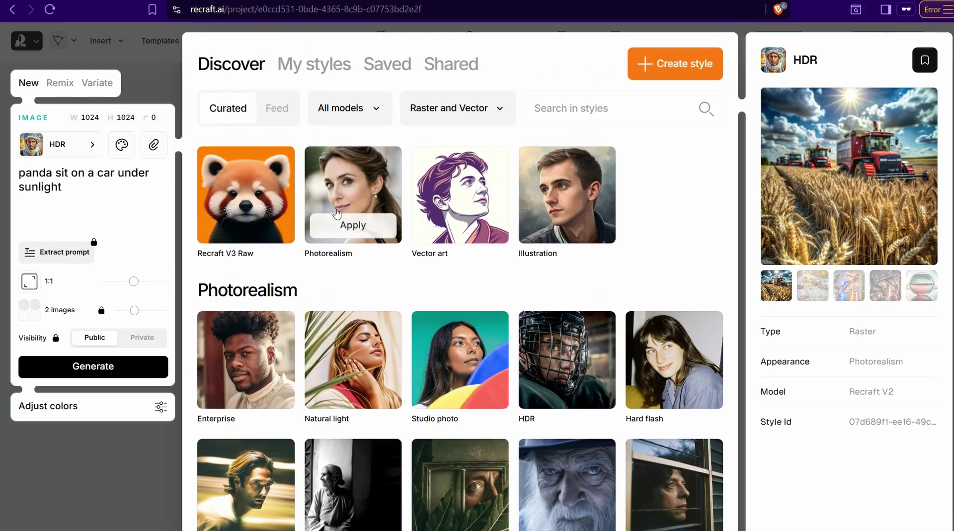
scroll(268, 318, down, 5)
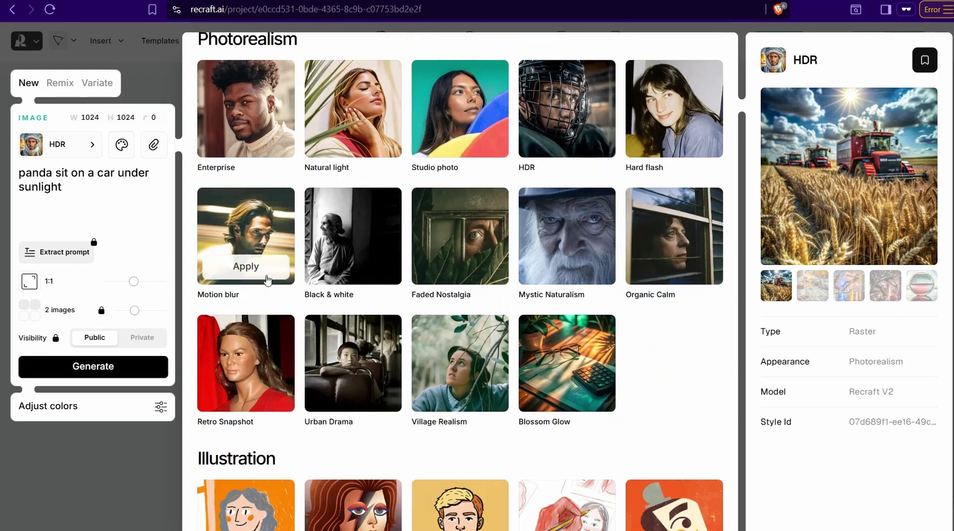
click(237, 271)
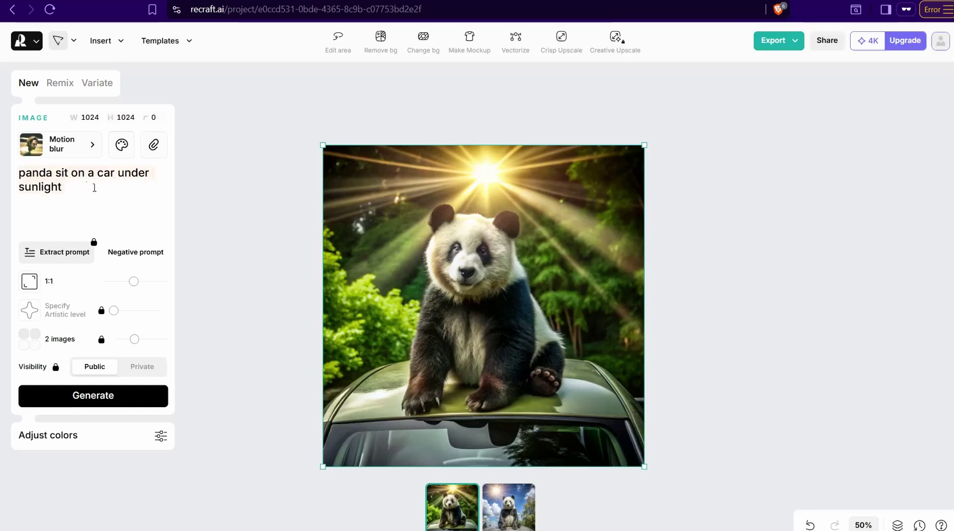
text(a man )
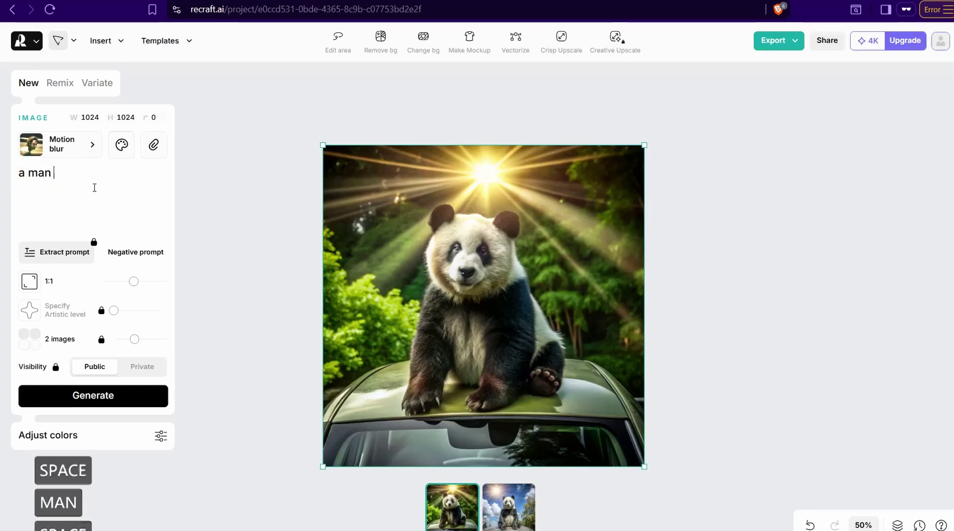
text(drinks coffee)
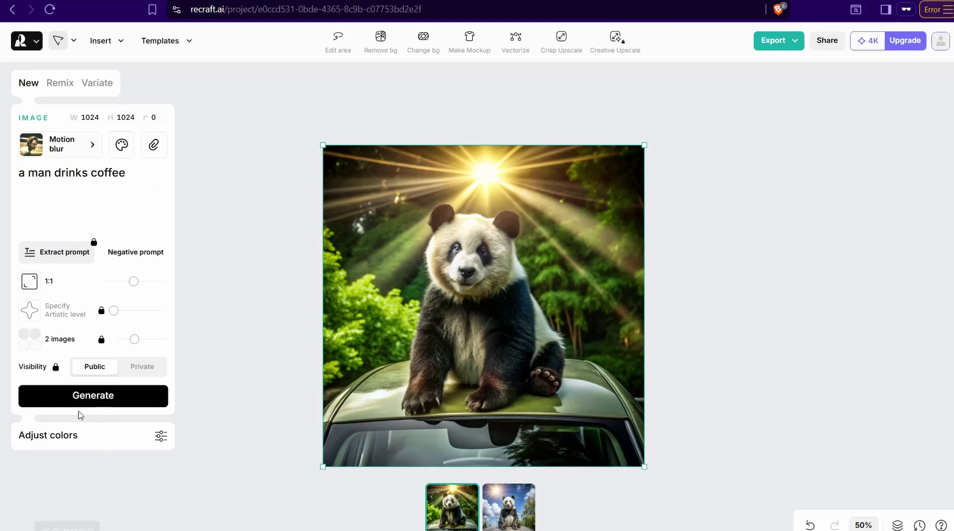
click(98, 403)
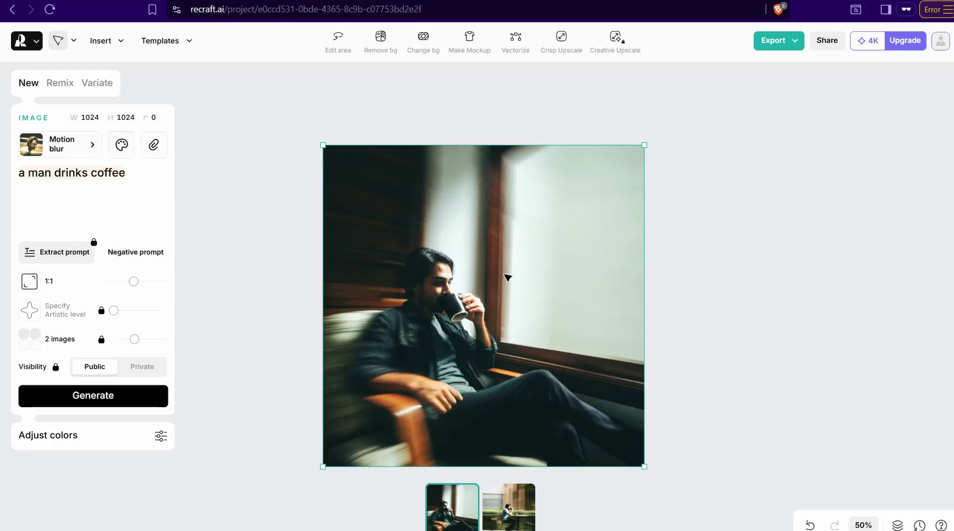
Cut out the coffee-drinking man with 'remove bg' and reposition the cut-out on the canvas
text(remove bg)
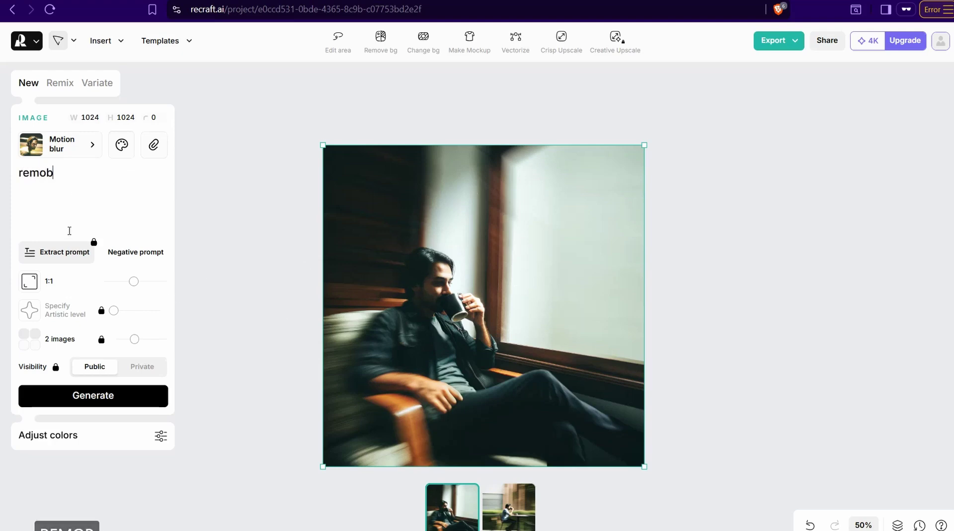
click(79, 404)
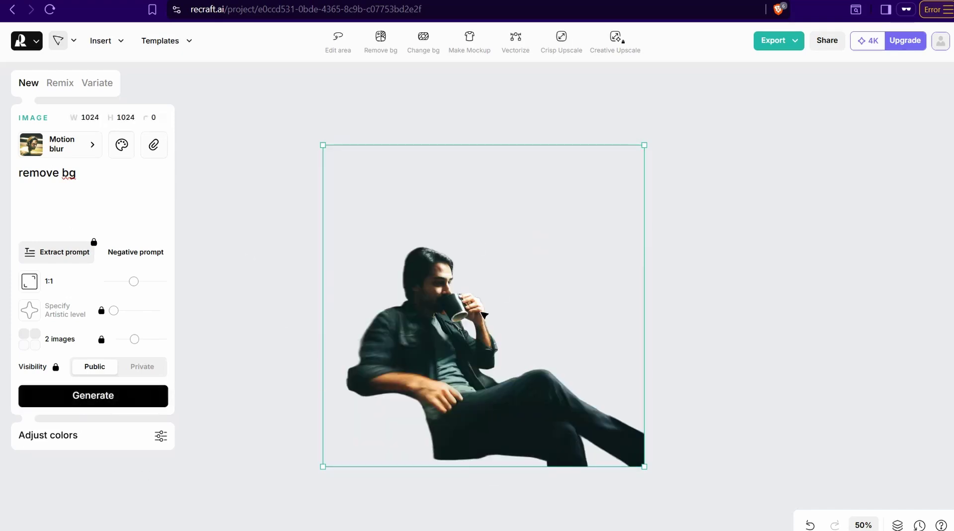
drag(483, 315, 453, 306)
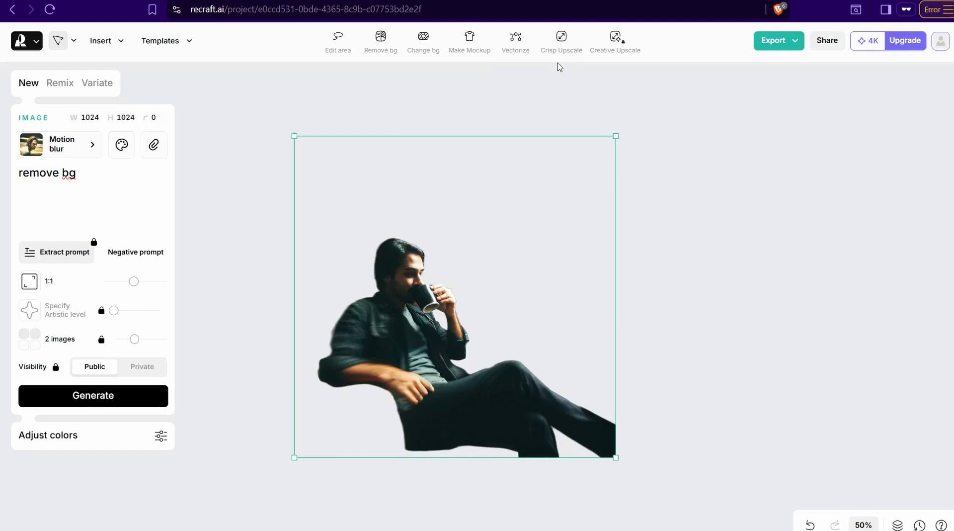
drag(414, 318, 436, 326)
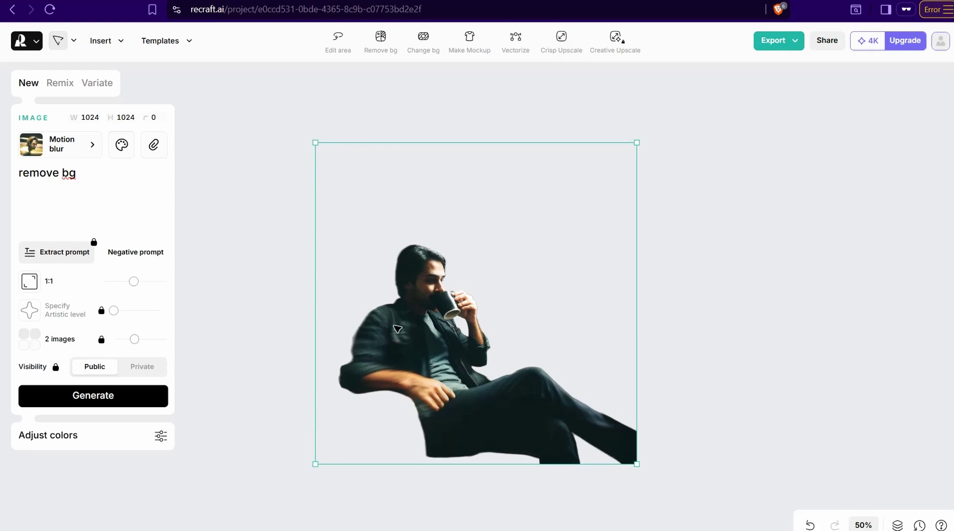
click(253, 149)
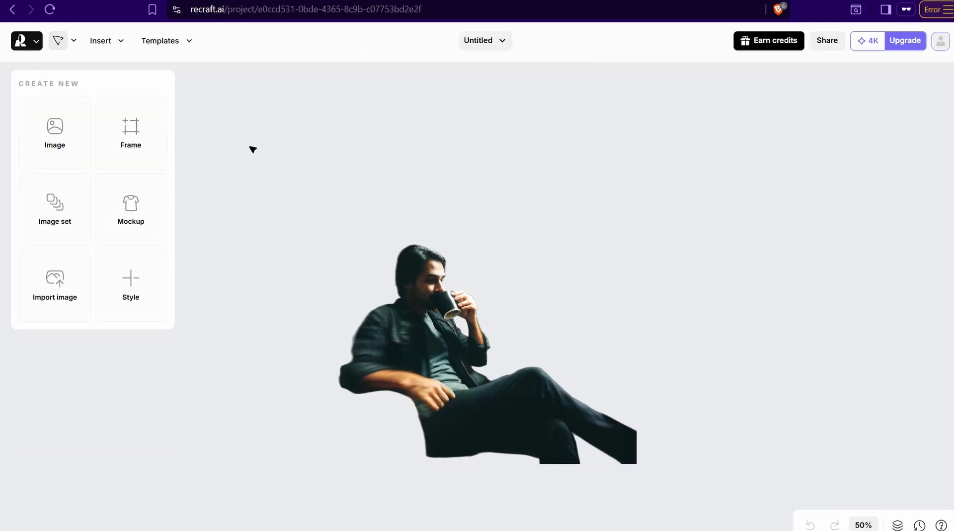
Generate a mockup from 'a white t-shirt hang on wall' and add an empty image frame beside it
click(129, 217)
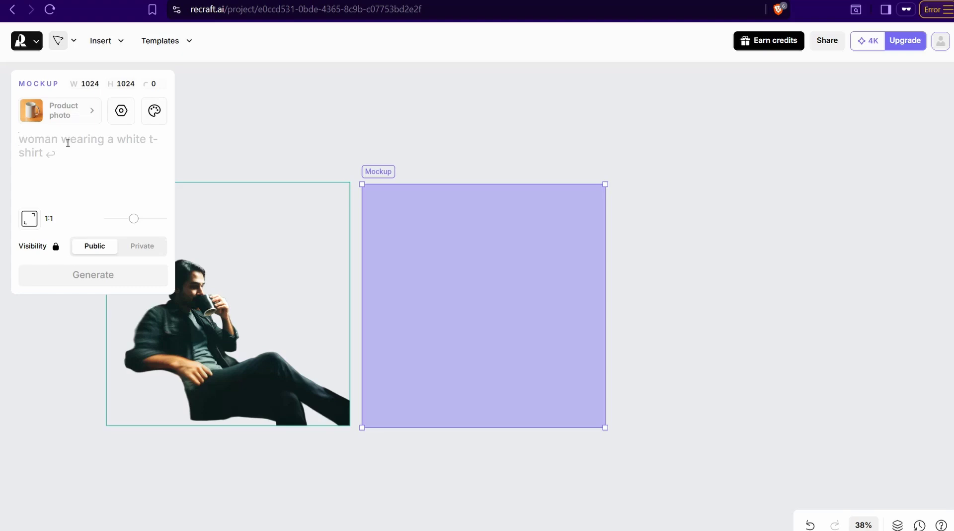
text(a white t-shirt hang o)
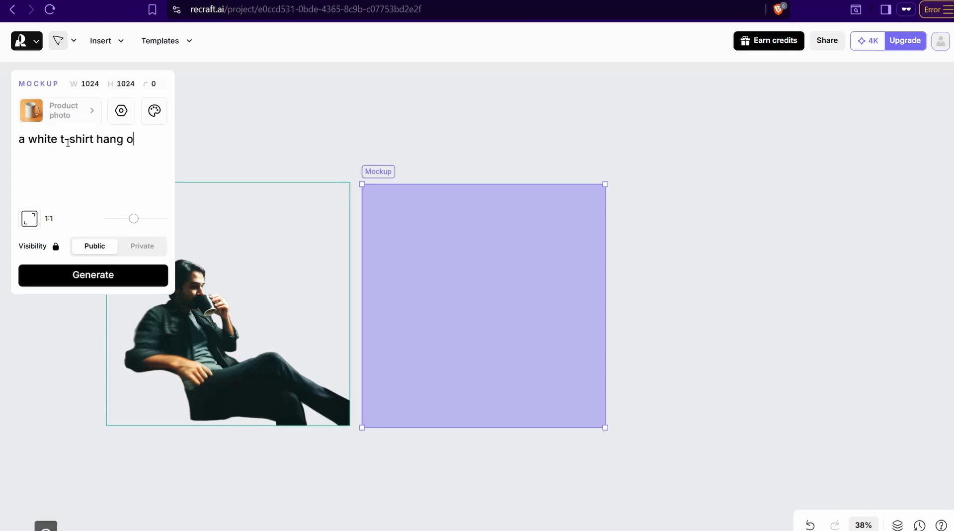
text(n wall)
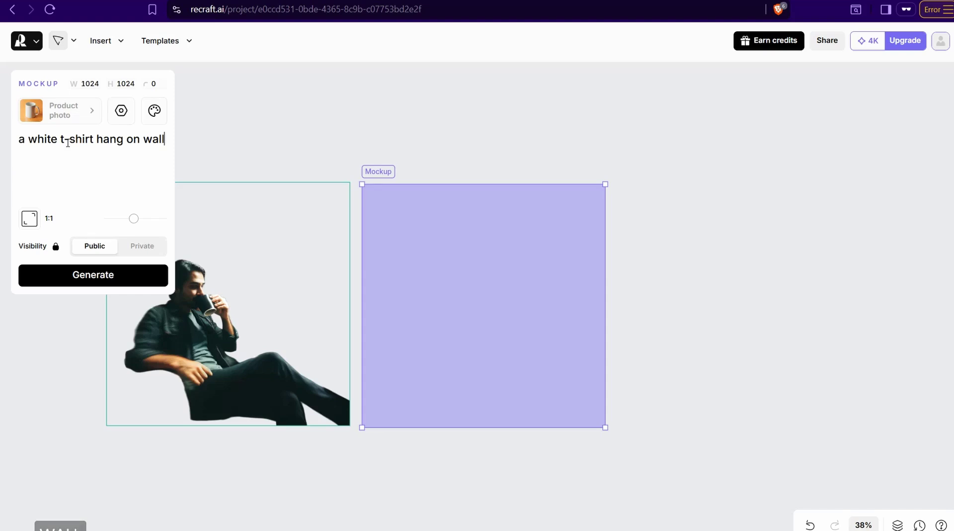
key(Return)
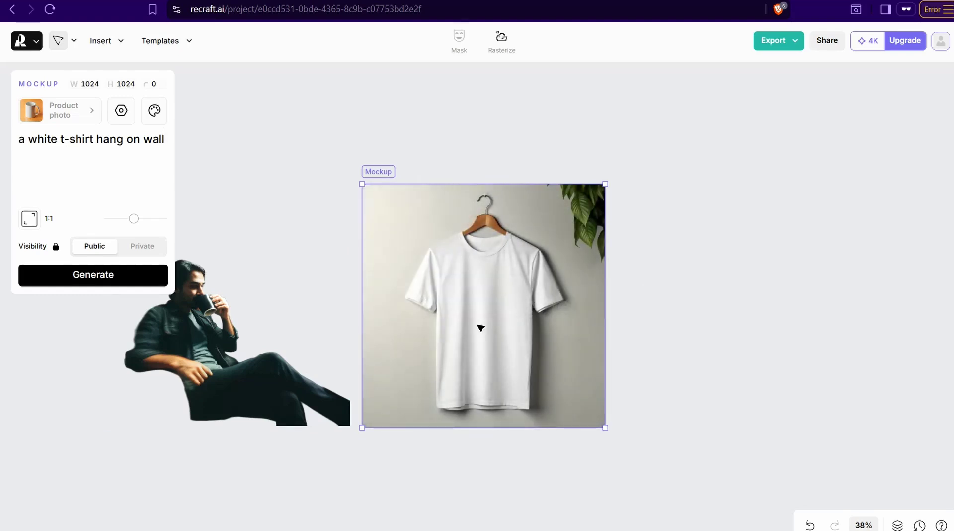
click(262, 144)
Give the new image frame the Pop Graphic style from the Graphic design section
click(57, 147)
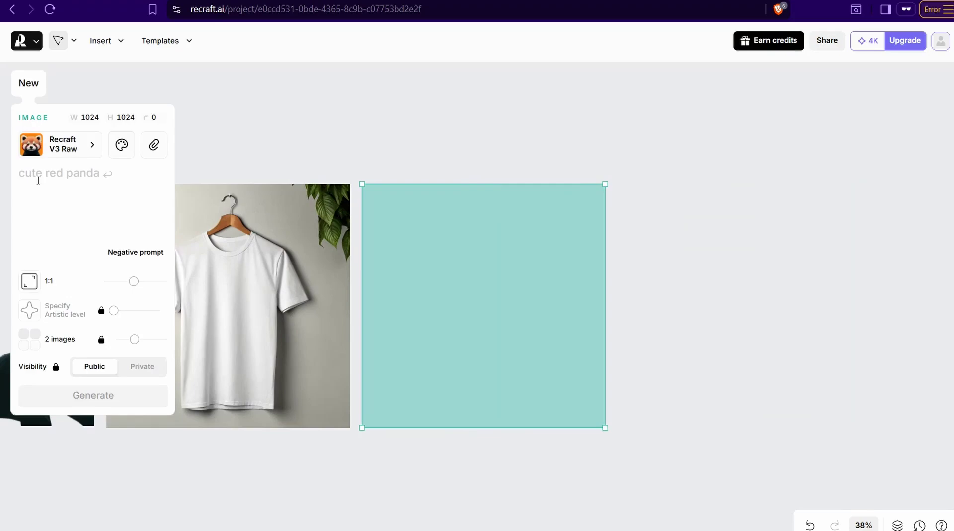
click(93, 148)
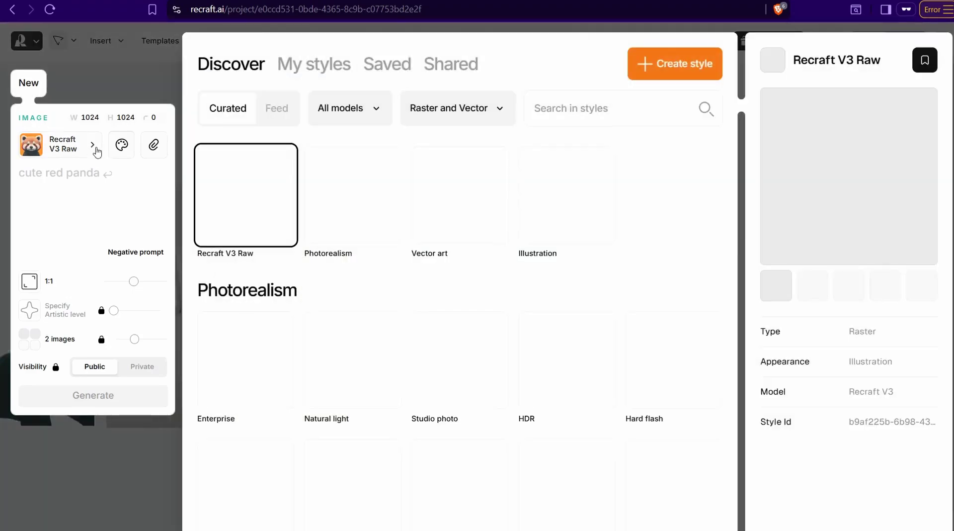
scroll(447, 377, down, 15)
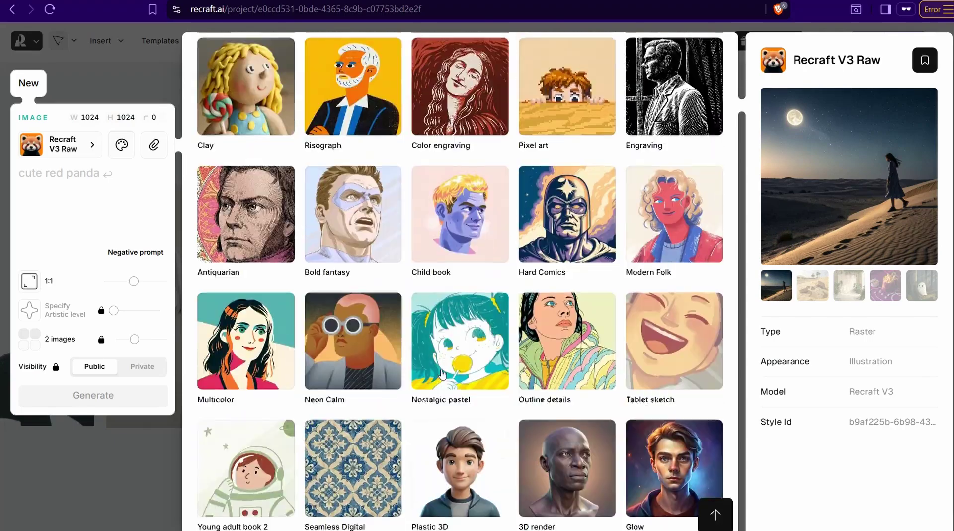
scroll(441, 373, down, 15)
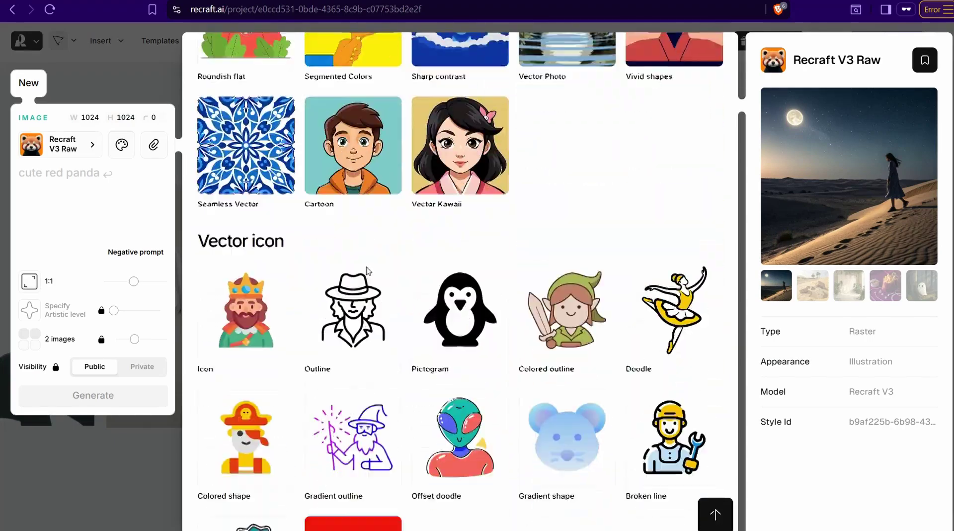
scroll(367, 271, down, 9)
mouse_move(690, 332)
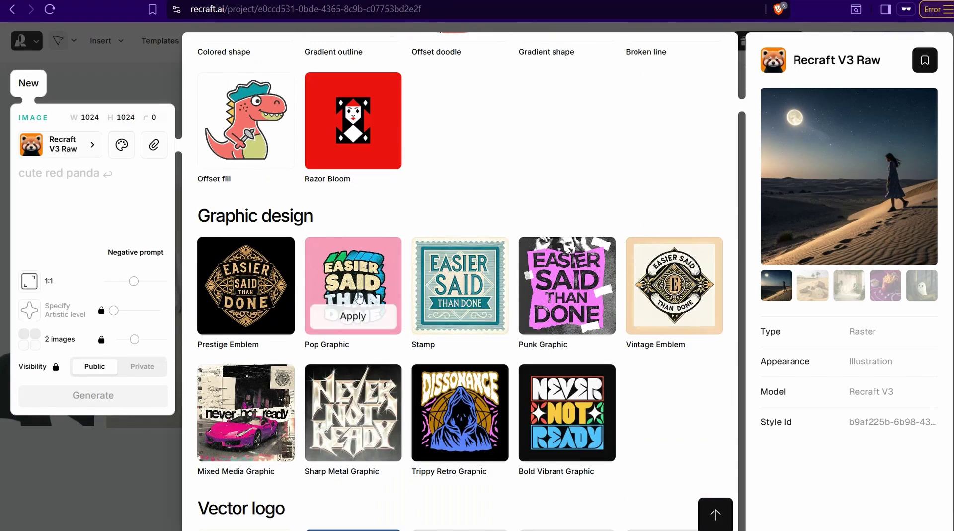
click(352, 323)
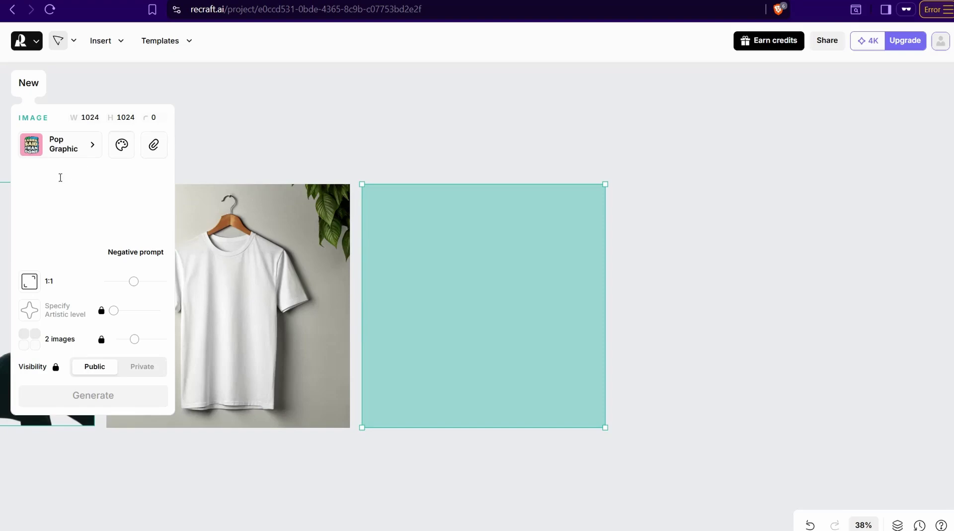
Generate Pop Graphic designs from 'a design says remon for reading' and show the darker-blue variant
text(a de)
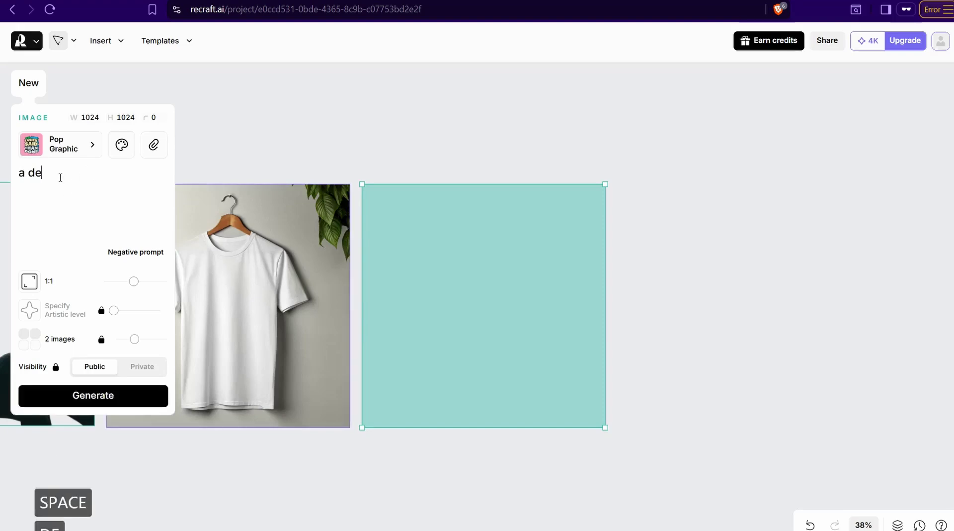
text(sign says remo)
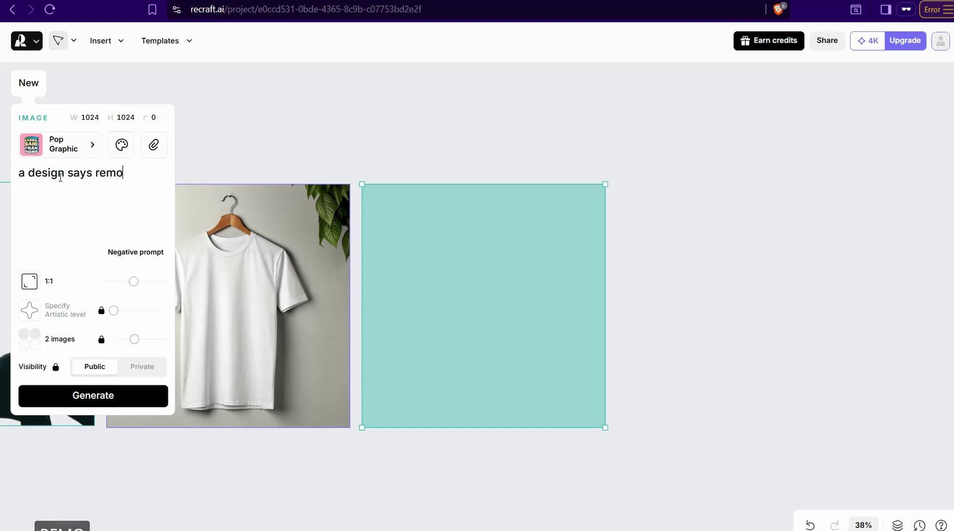
text(n for reading)
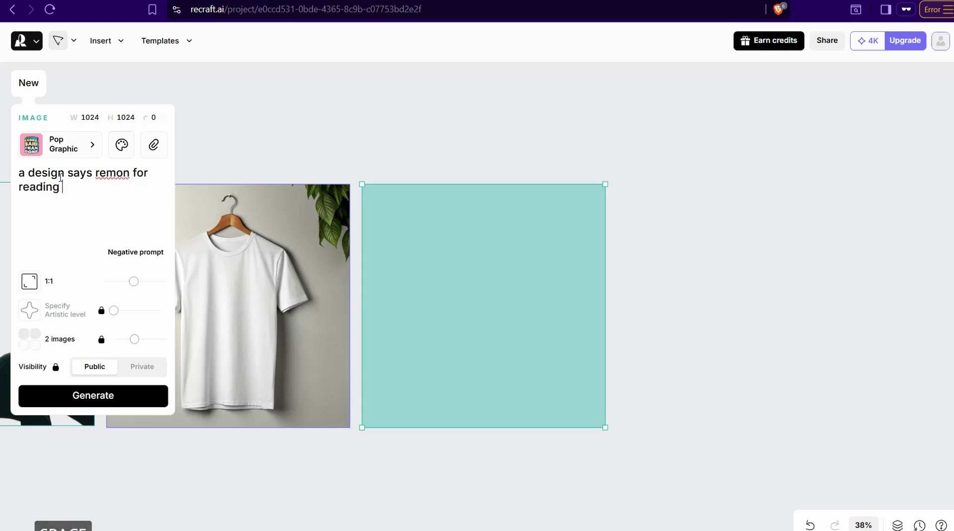
click(93, 396)
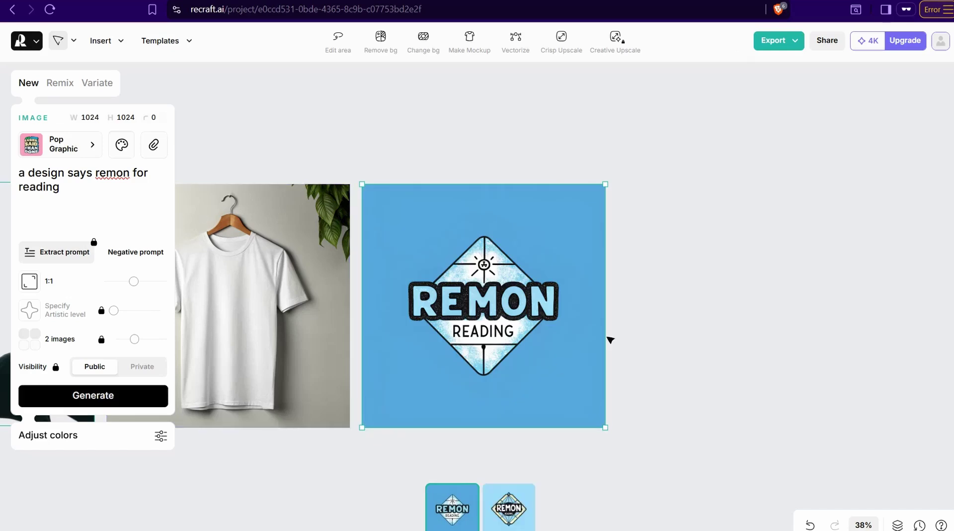
click(508, 512)
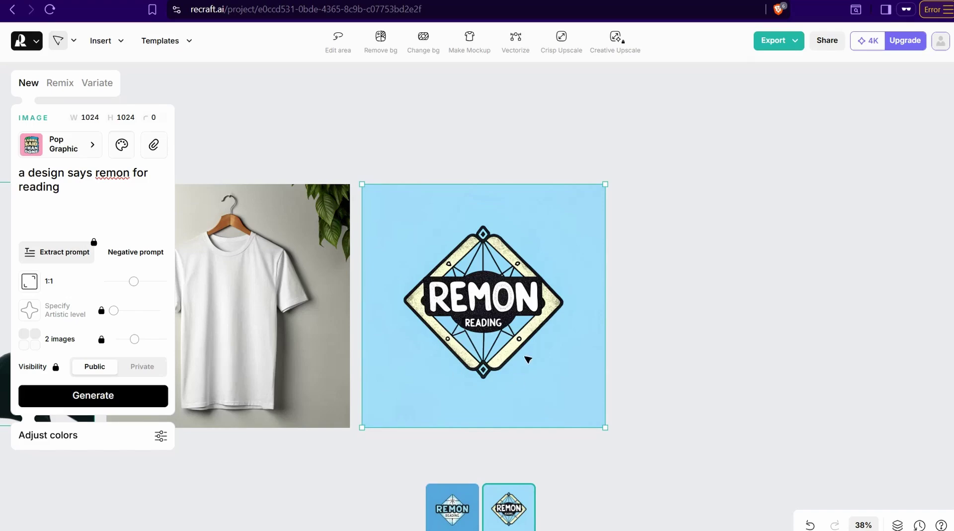
click(452, 519)
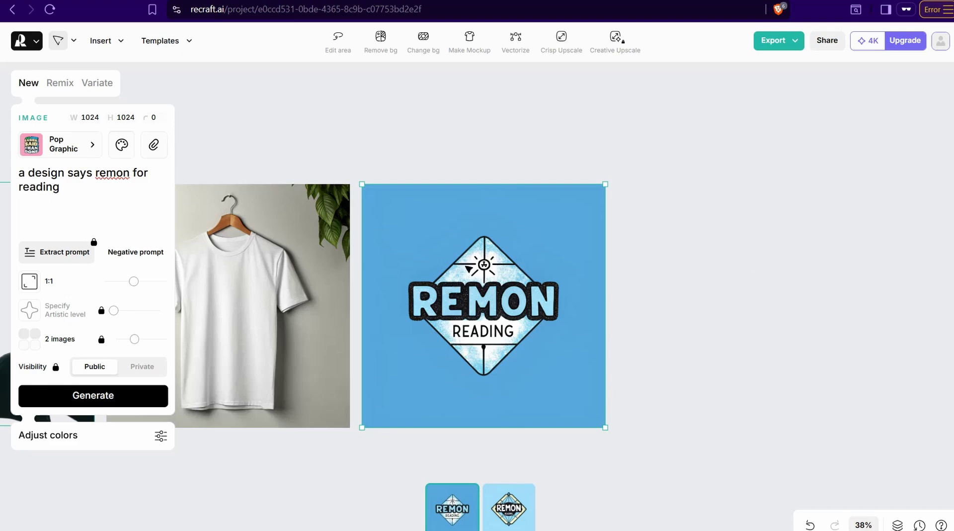
click(799, 320)
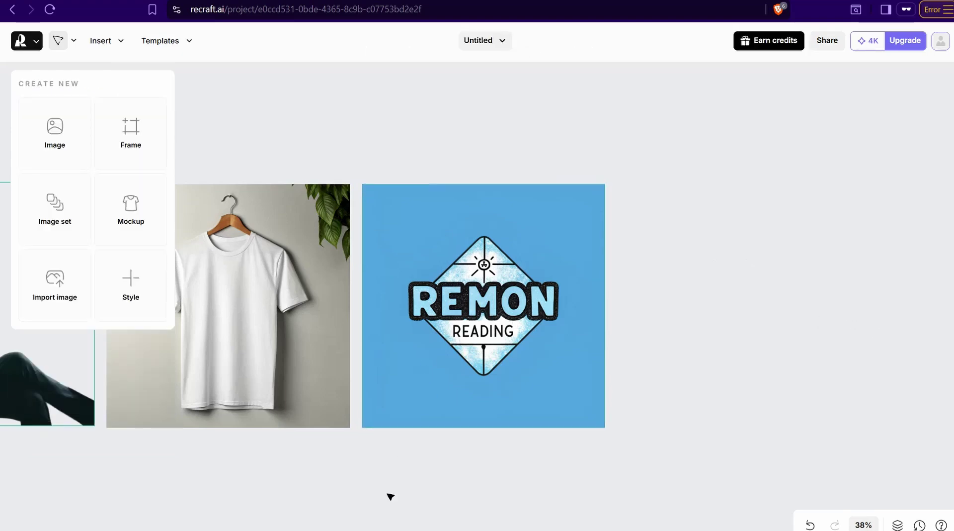
Drag the REMON READING logo onto the t-shirt's chest and shrink it to fit
click(258, 354)
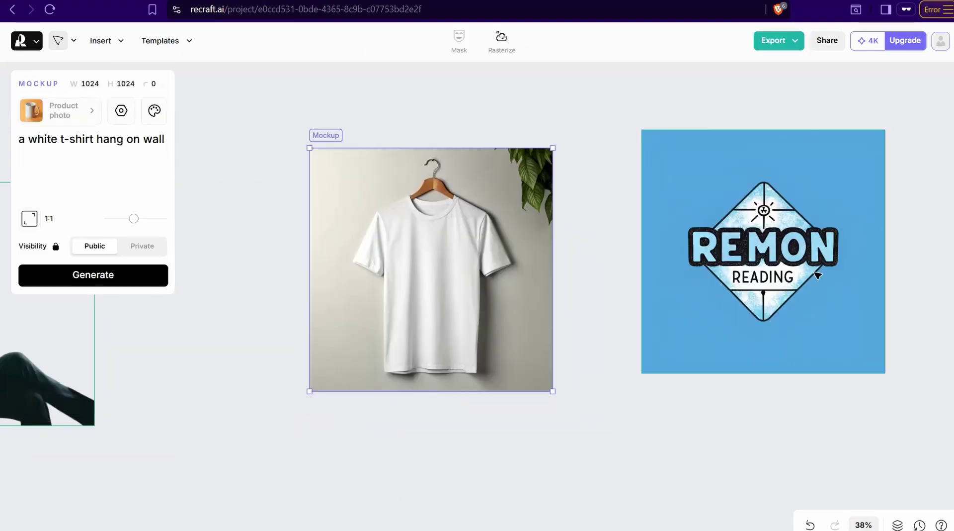
click(816, 284)
drag(817, 288, 492, 276)
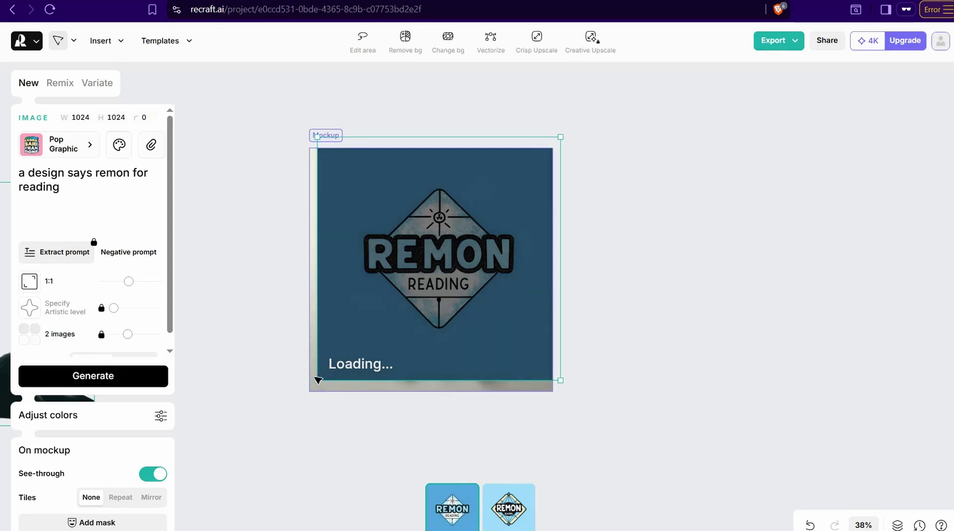
drag(361, 340, 405, 299)
drag(511, 199, 470, 235)
mouse_move(433, 291)
mouse_down()
mouse_move(447, 293)
mouse_move(436, 284)
mouse_up()
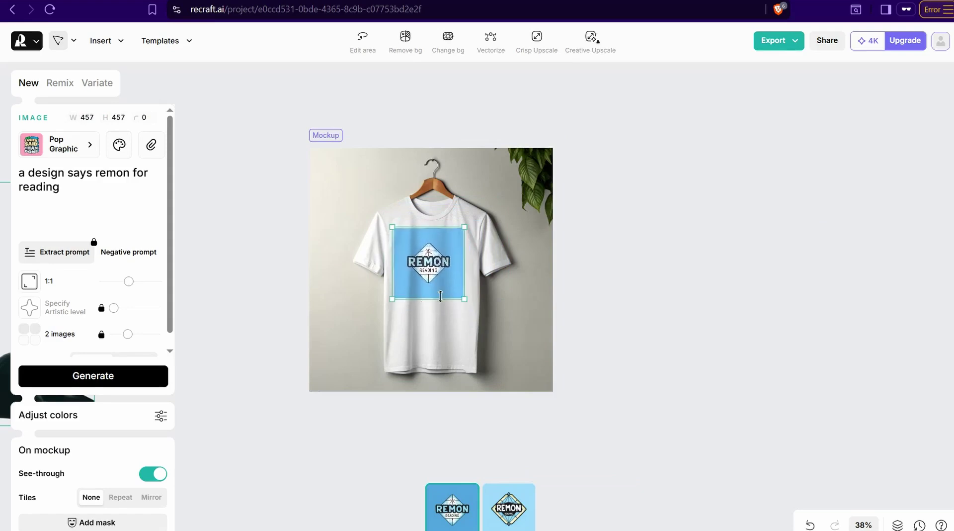
Remove the logo's blue background and nudge it into its final position on the shirt
click(404, 52)
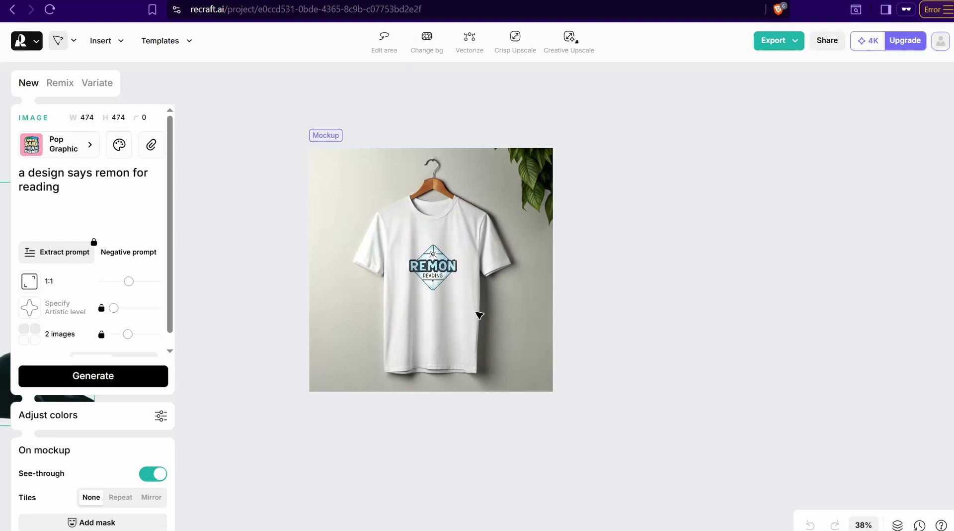
click(298, 337)
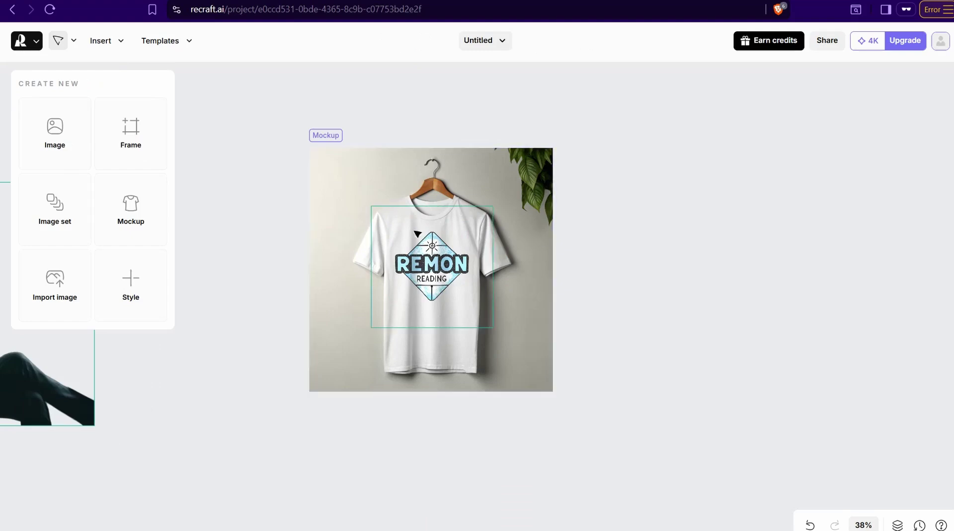
drag(435, 272, 437, 271)
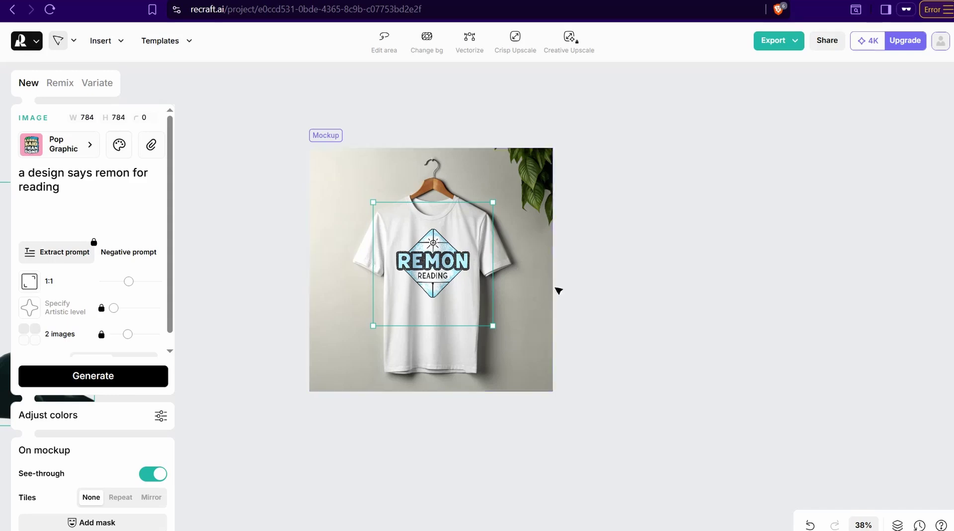
click(193, 298)
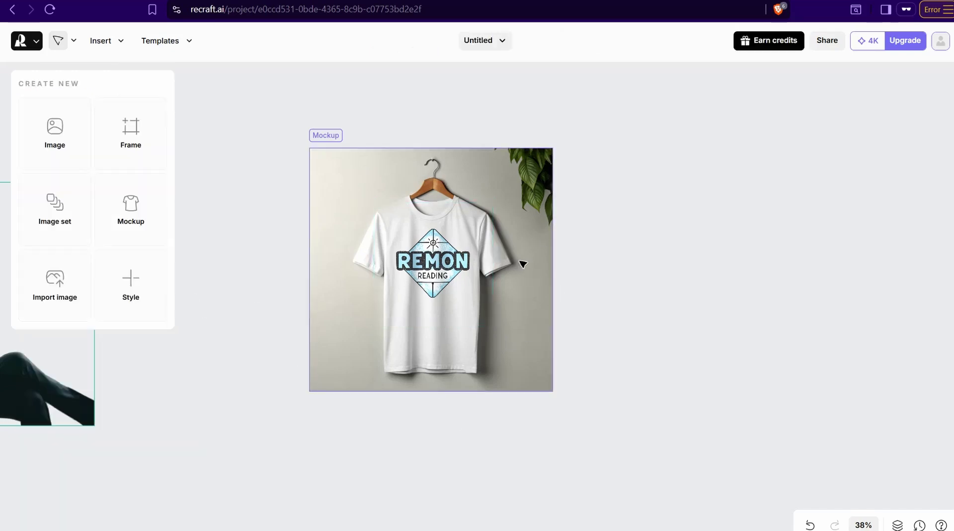
Export the REMON READING t-shirt mockup from its context menu as a PNG file
right_click(532, 323)
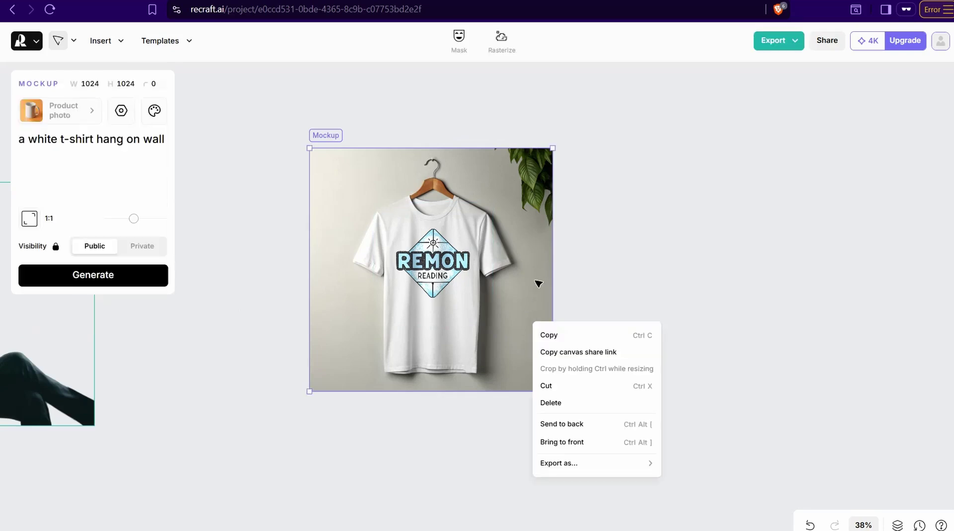
mouse_move(570, 463)
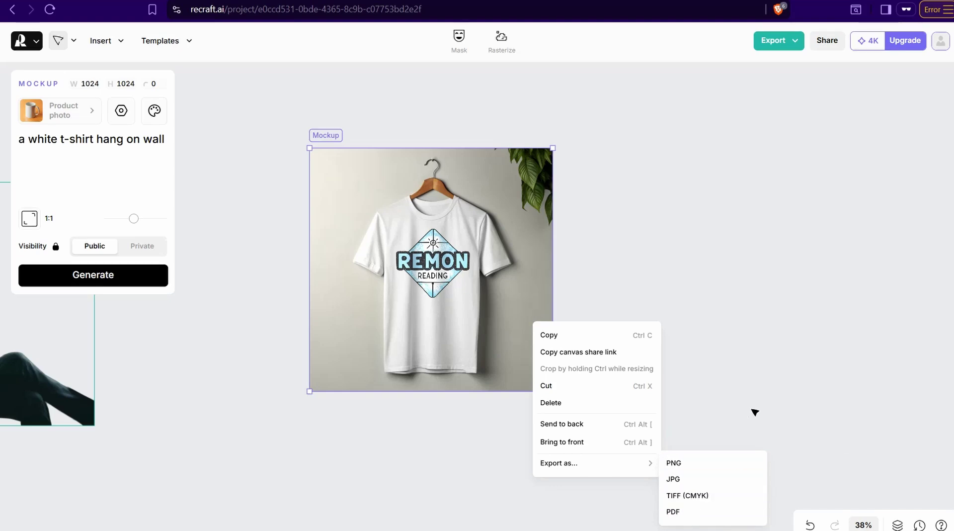
click(773, 347)
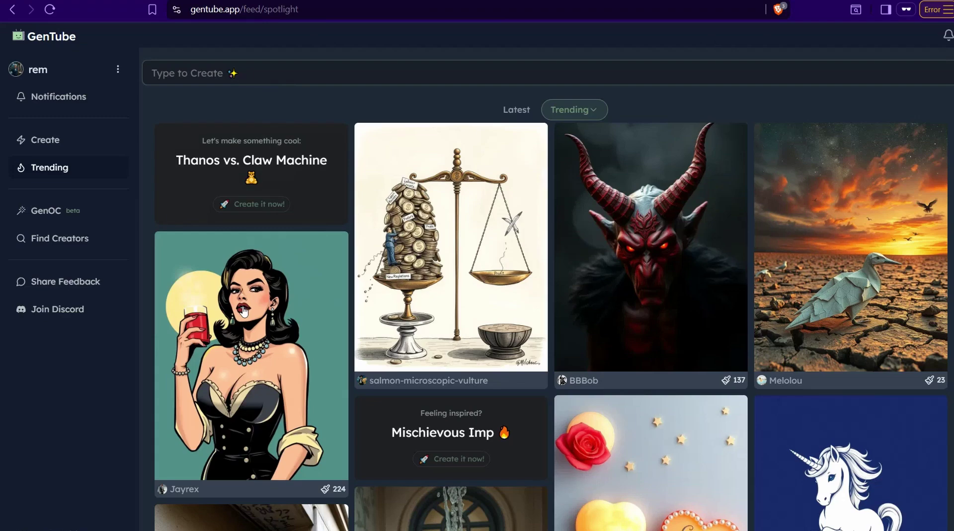
Scroll down through GenTube's Trending feed of generated images, then back up toward the top
scroll(686, 278, down, 2)
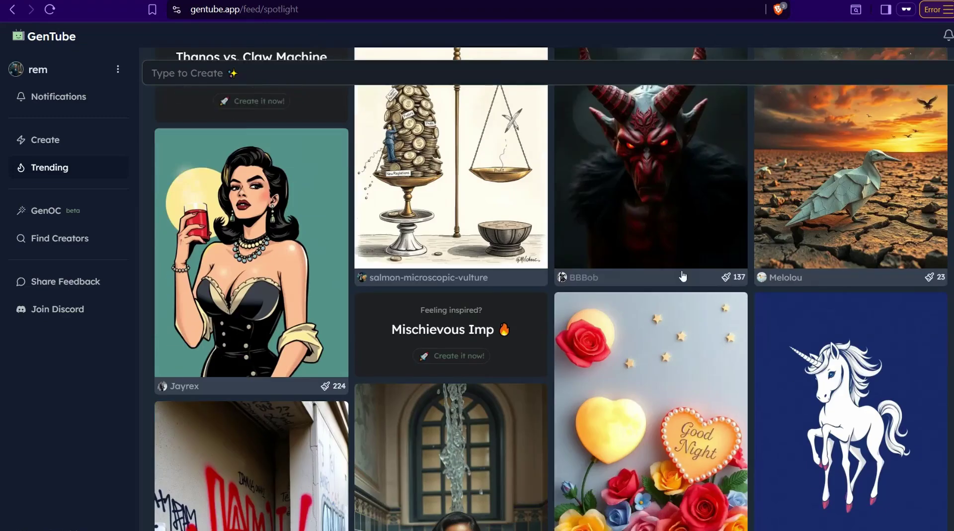
scroll(682, 276, down, 4)
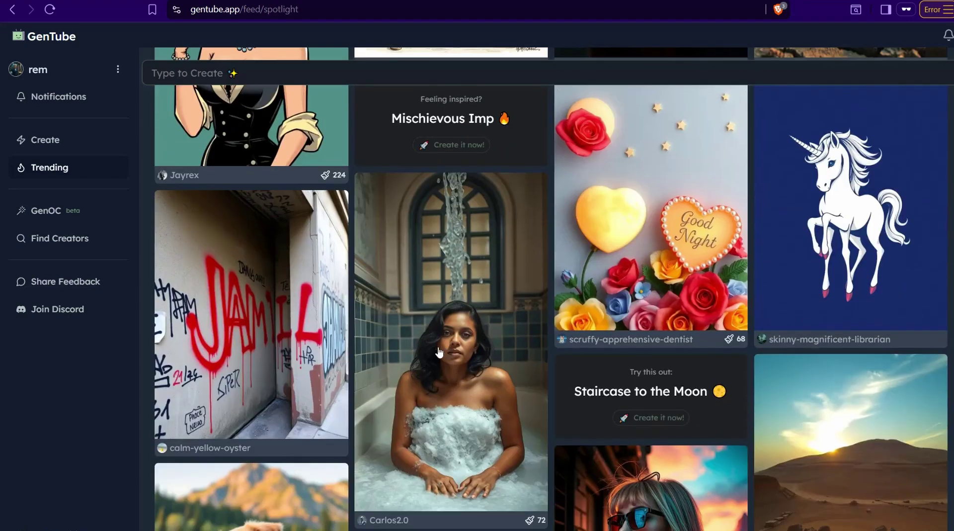
scroll(259, 348, down, 1)
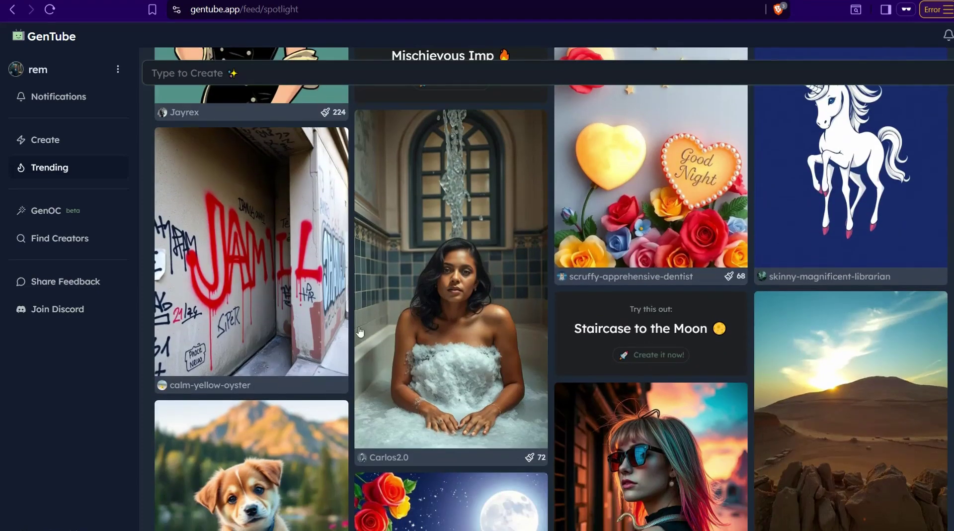
scroll(360, 331, down, 14)
scroll(575, 358, up, 2)
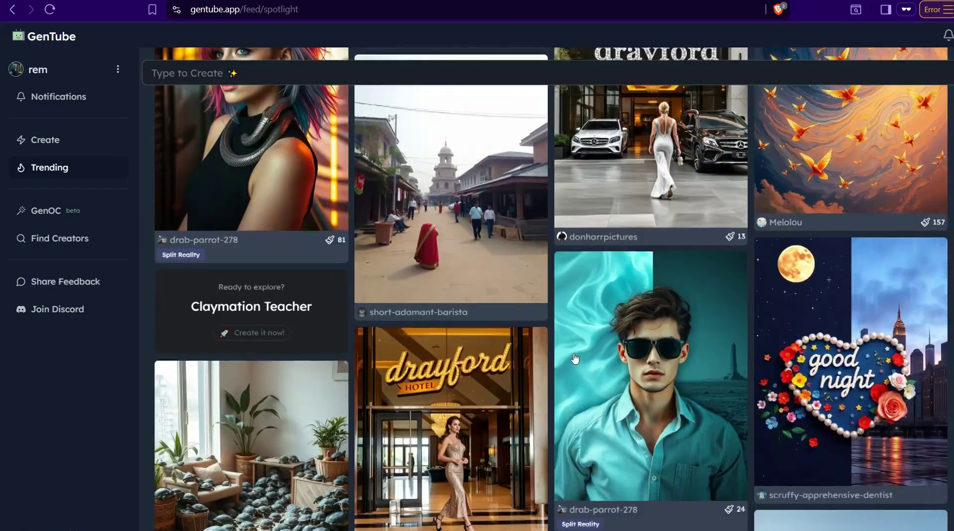
scroll(576, 348, up, 2)
scroll(683, 229, down, 3)
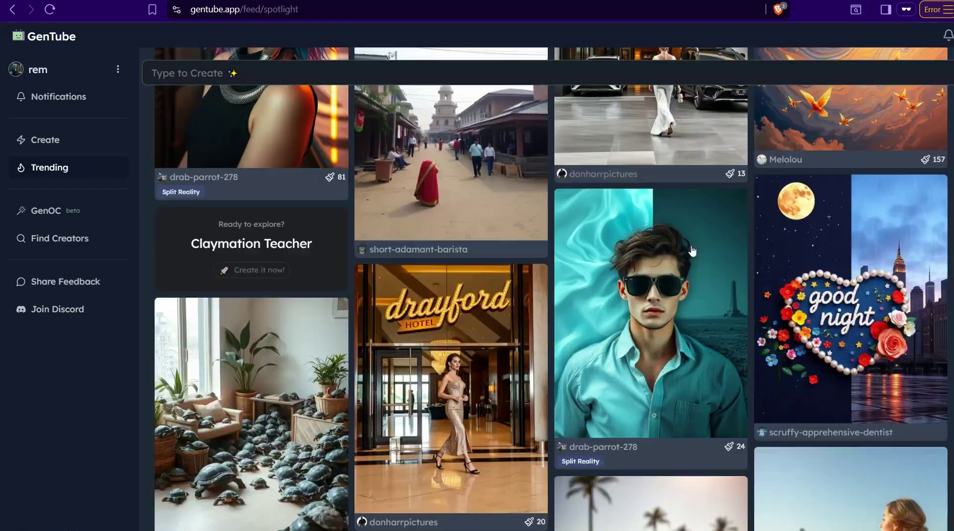
scroll(646, 325, down, 6)
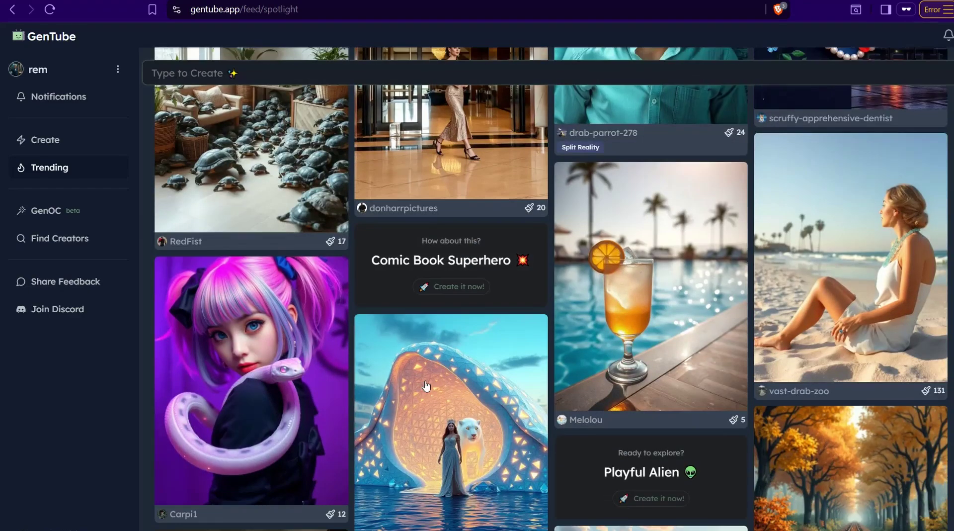
scroll(426, 386, down, 7)
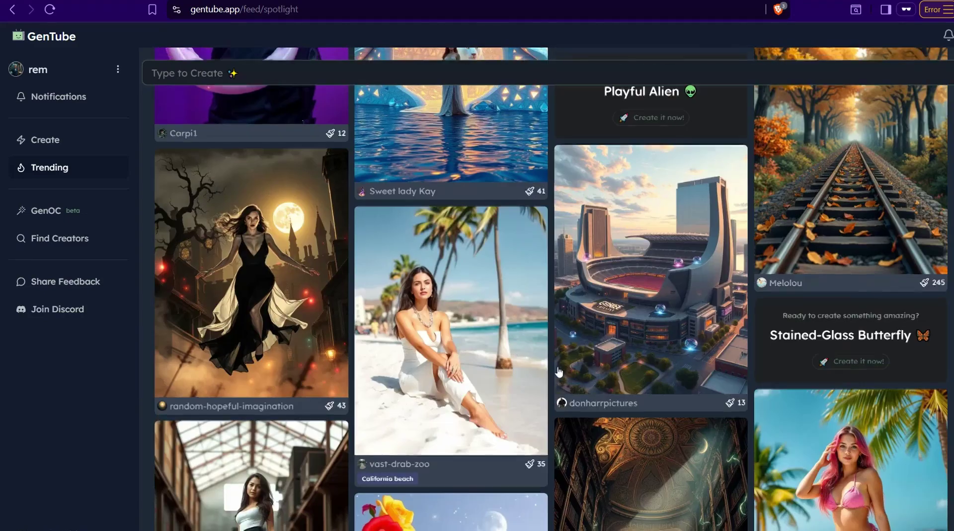
scroll(559, 370, down, 4)
scroll(560, 338, up, 7)
scroll(562, 298, down, 10)
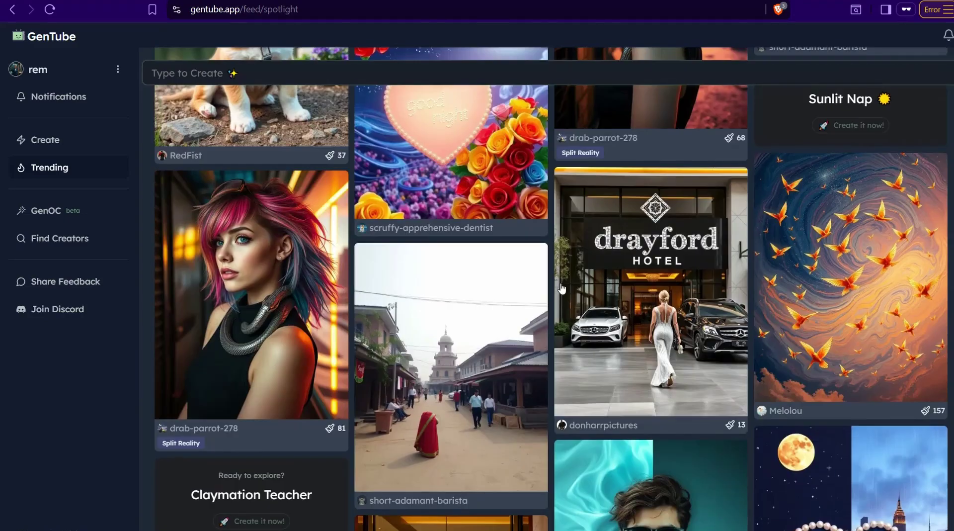
scroll(421, 315, up, 15)
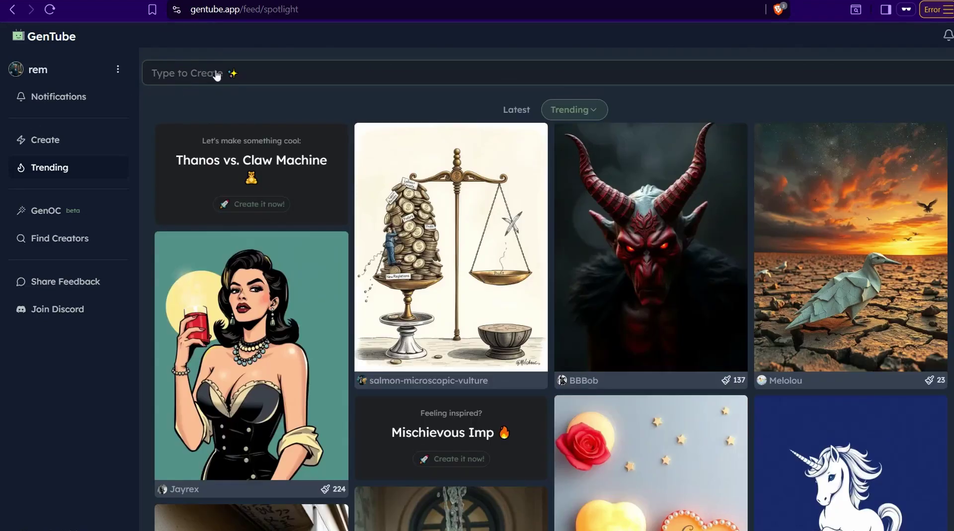
Enter the prompt 'social life between parents and their kids' in the Type to Create box
click(195, 80)
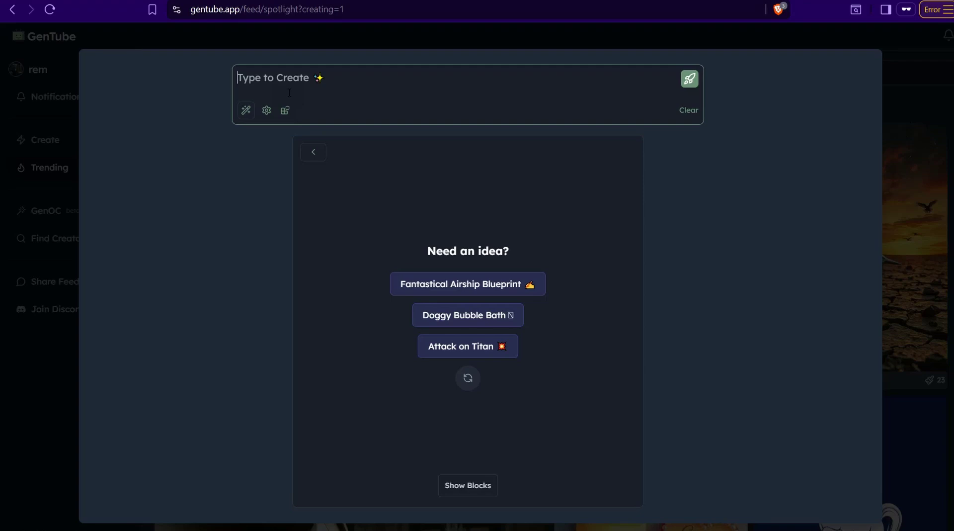
text(social)
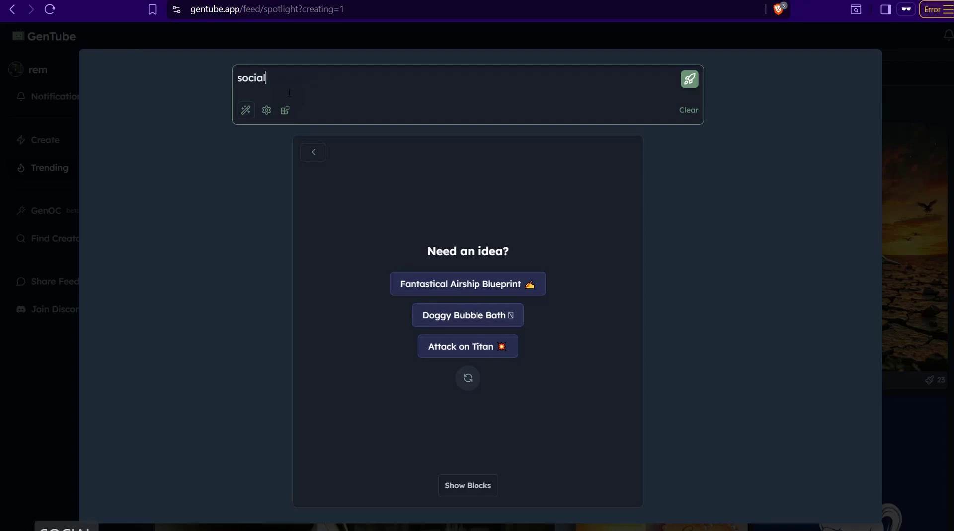
text( life between parents and )
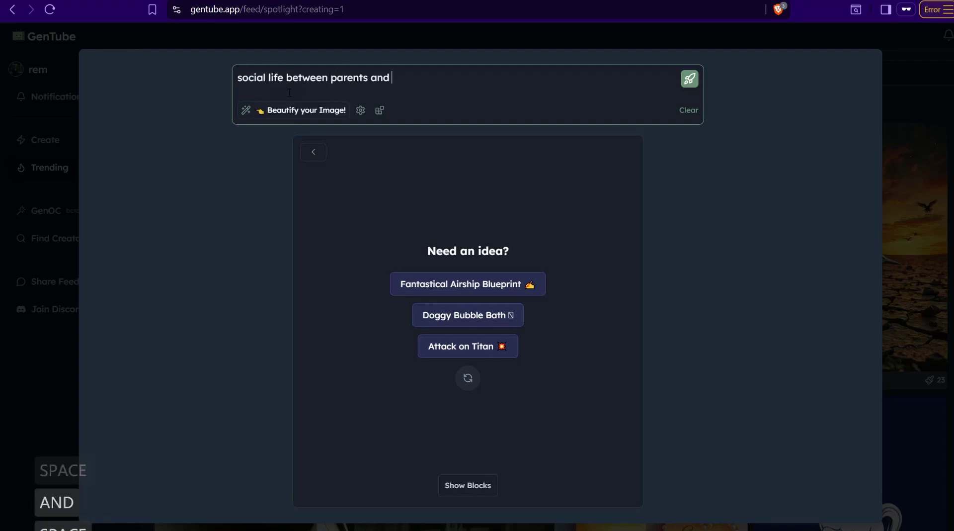
text(their kids)
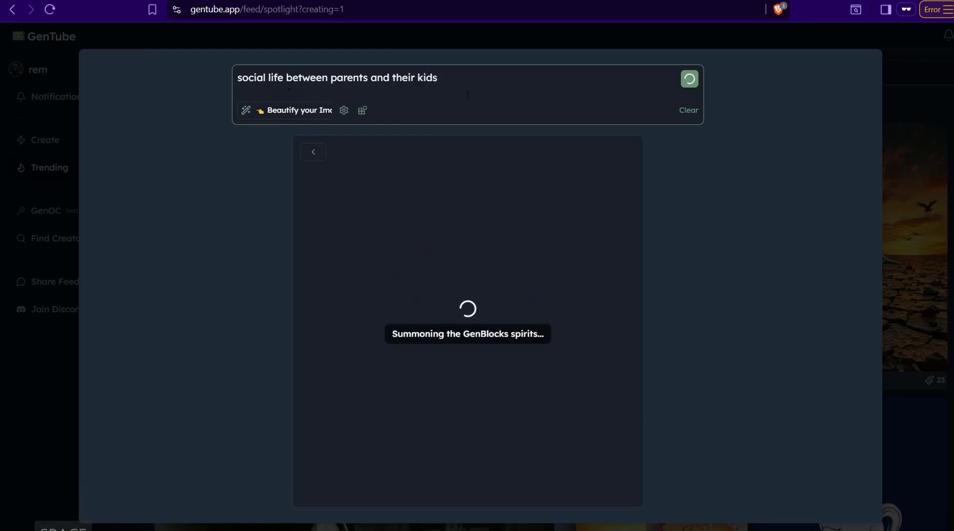
Beautify the prompt into a detailed backyard family scene and set the aspect ratio to 16:9
click(250, 116)
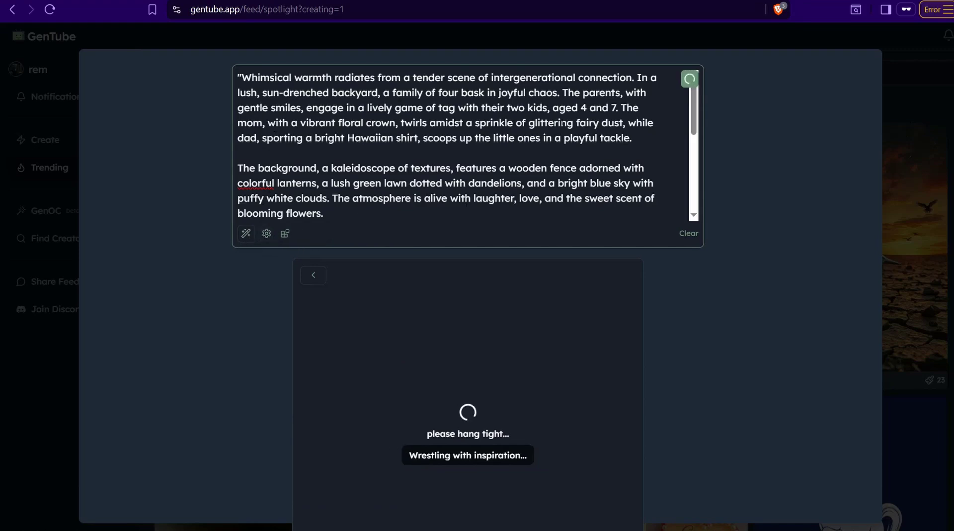
click(267, 234)
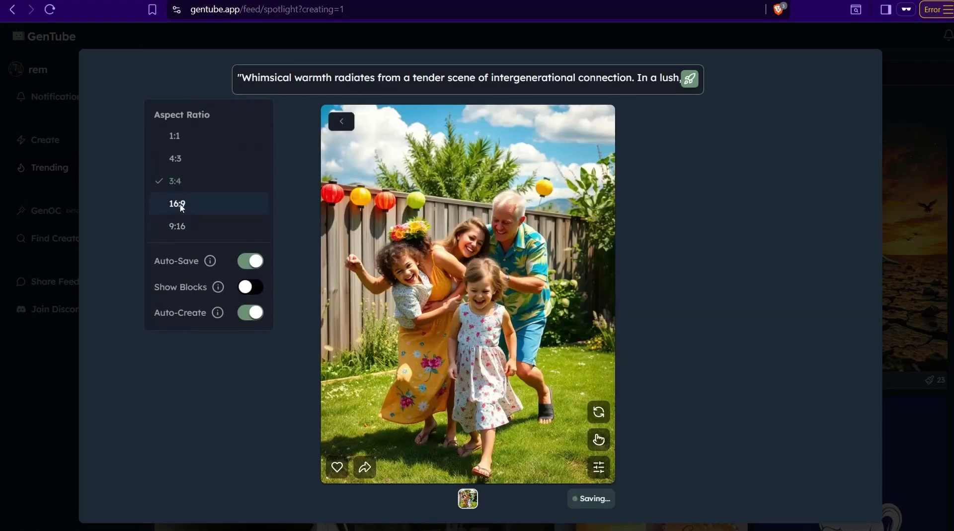
click(179, 204)
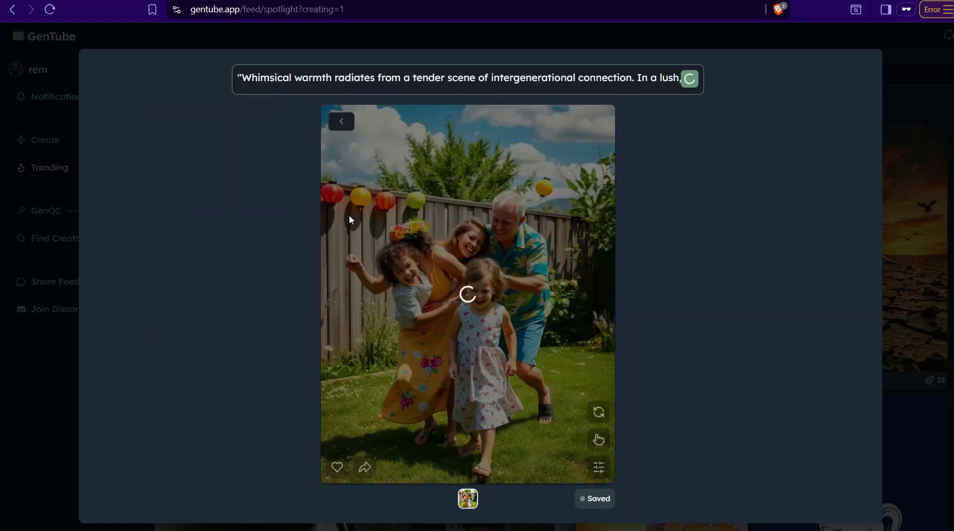